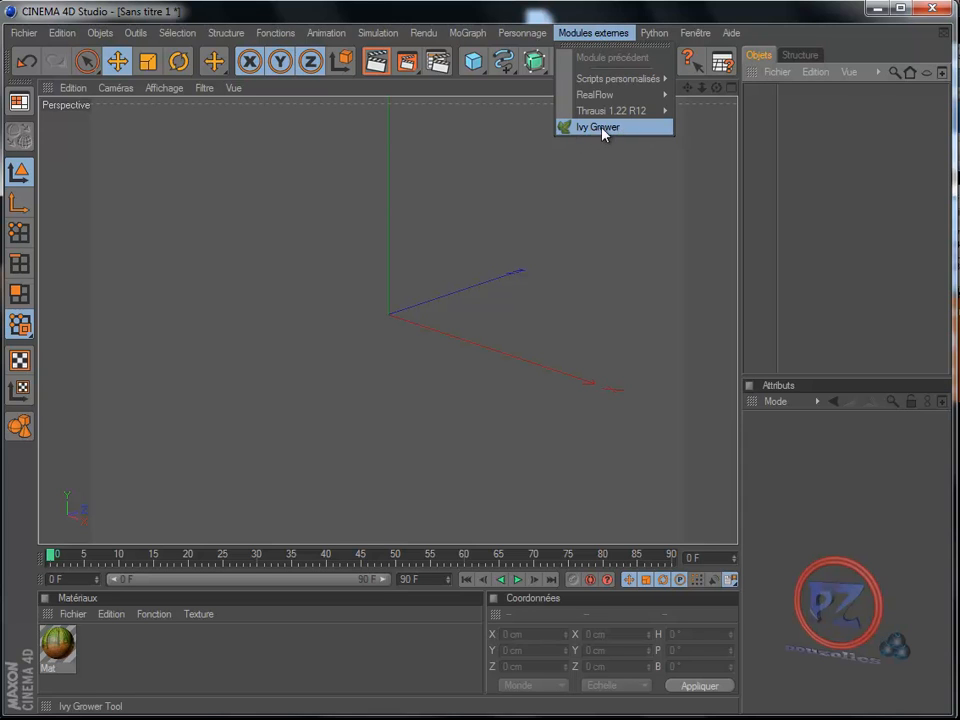
Examine the IvyGrower 1.2.1 downloads for each Cinema 4D release on the free plugins web page.
{"action": "left_click", "coordinate": [24, 32]}
{"action": "key", "text": "Escape"}
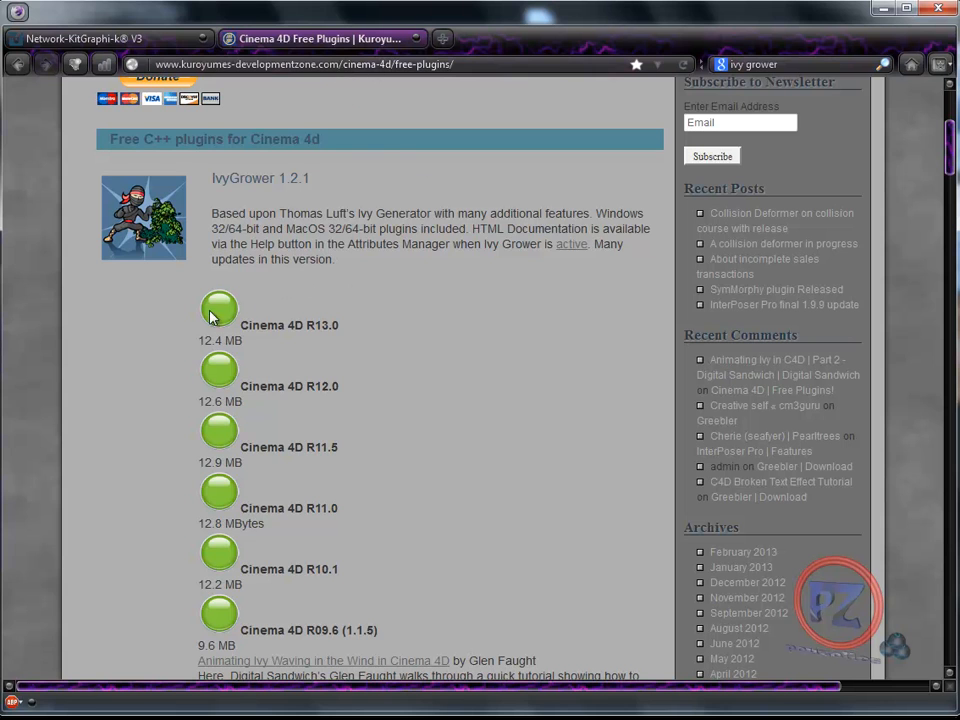
{"action": "scroll", "coordinate": [167, 354], "scroll_direction": "down", "scroll_amount": 2}
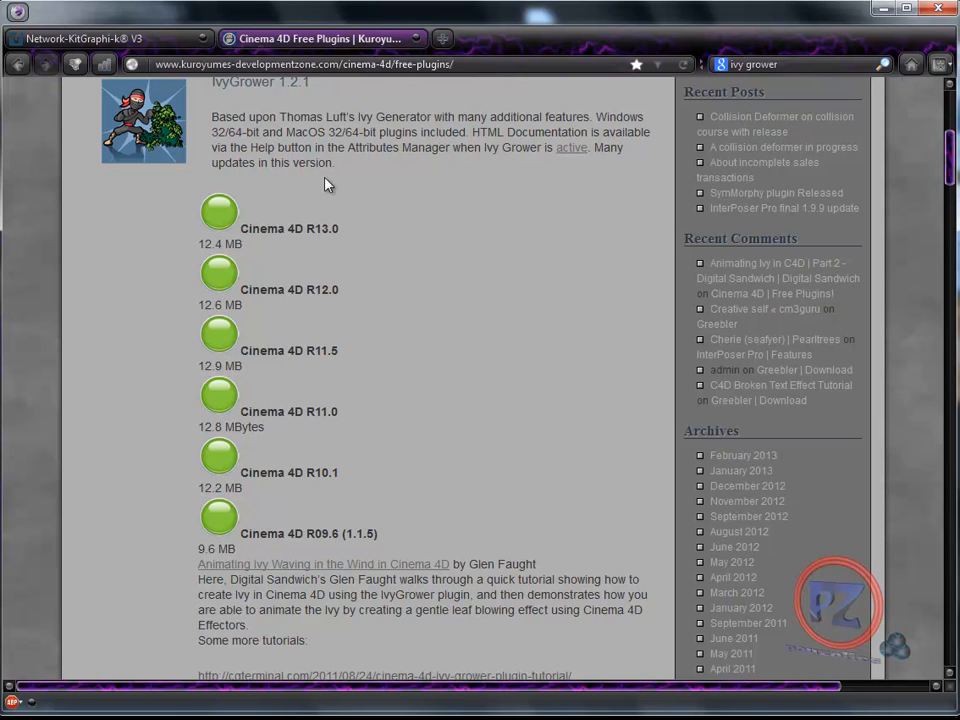
{"action": "left_click", "coordinate": [883, 12]}
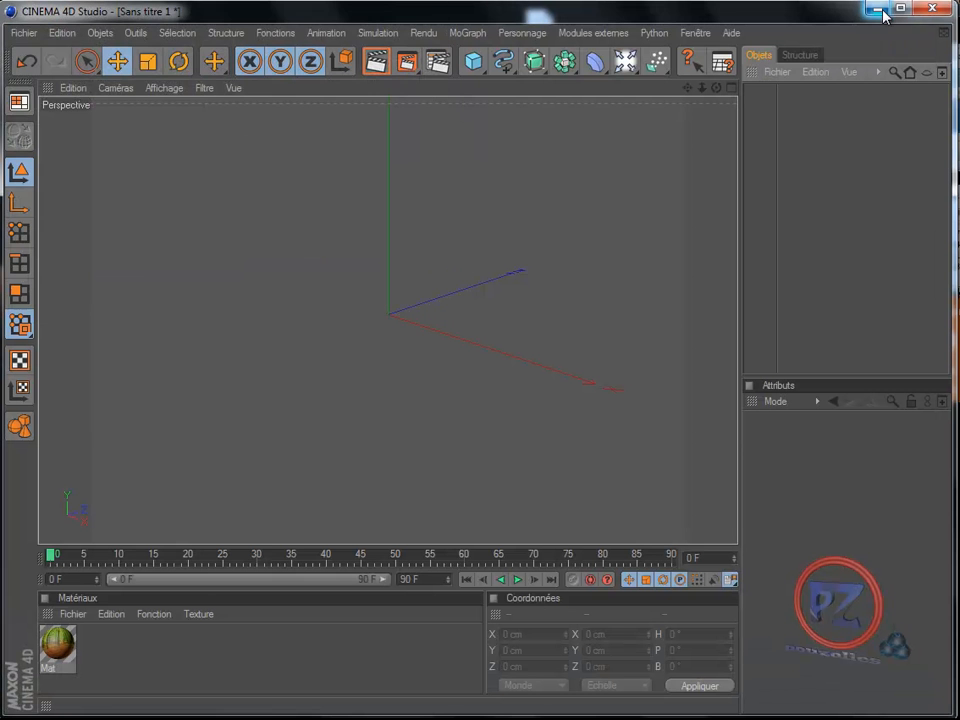
Check the Ivy Grower entry among the external modules and view the finished ivy lettering image in the photo viewer.
{"action": "left_click", "coordinate": [599, 34]}
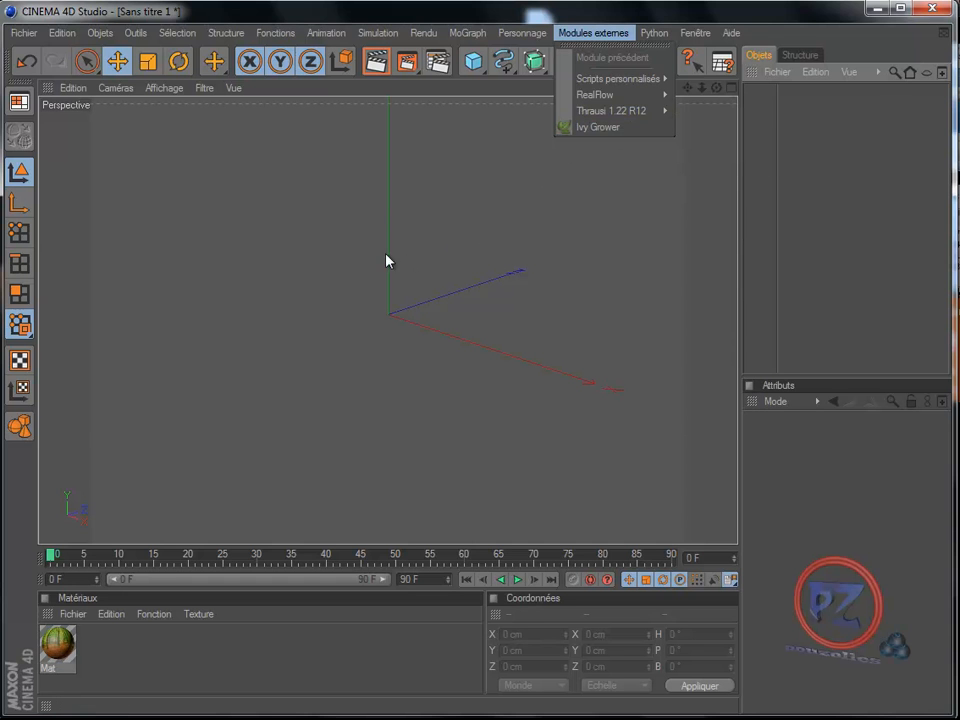
{"action": "left_click", "coordinate": [312, 269]}
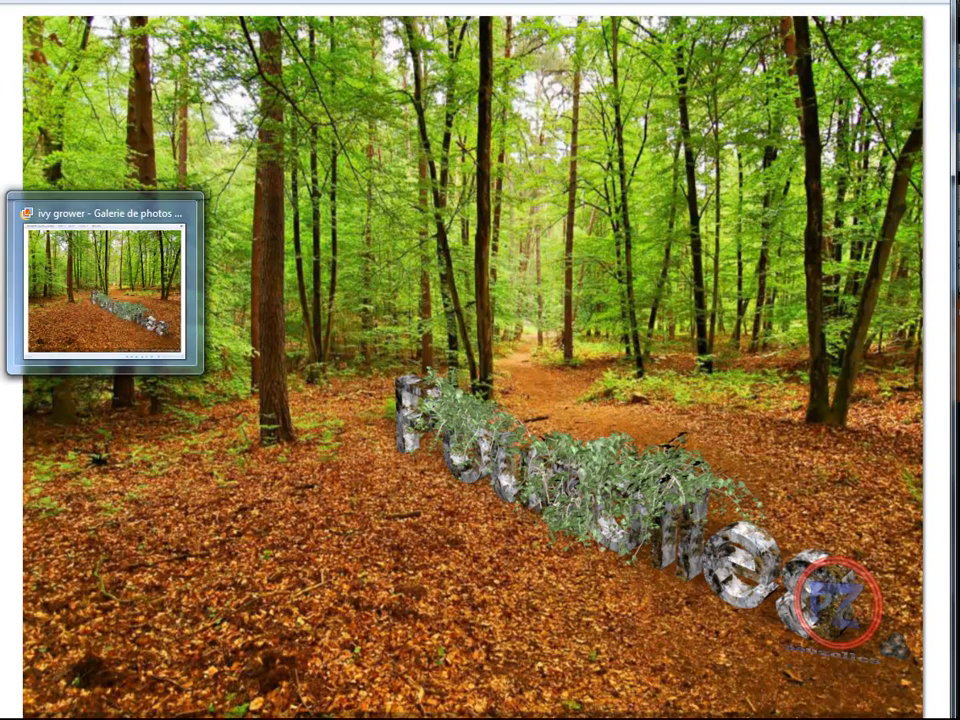
{"action": "left_click", "coordinate": [2, 284]}
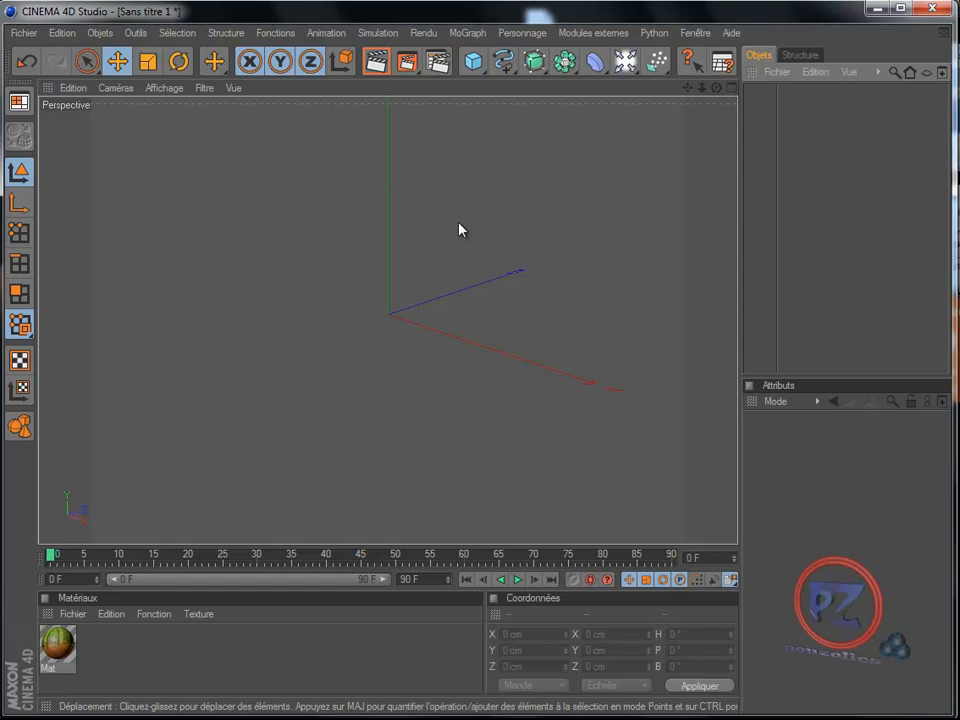
Add an Arrière plan background object to the scene and apply the forest photo to it.
{"action": "left_click", "coordinate": [625, 62]}
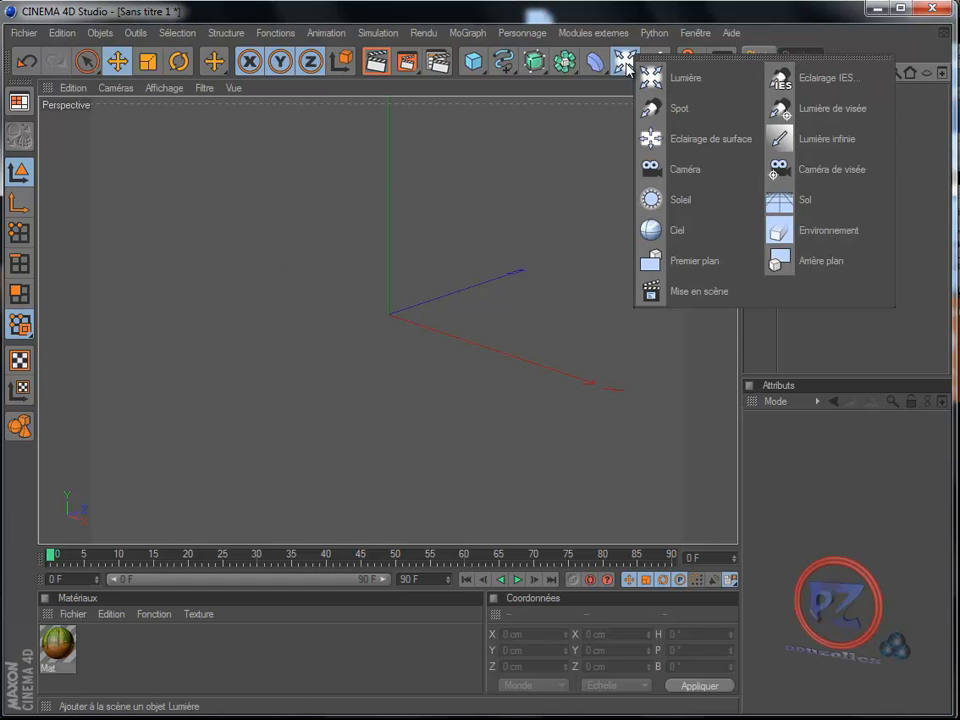
{"action": "left_click", "coordinate": [817, 263]}
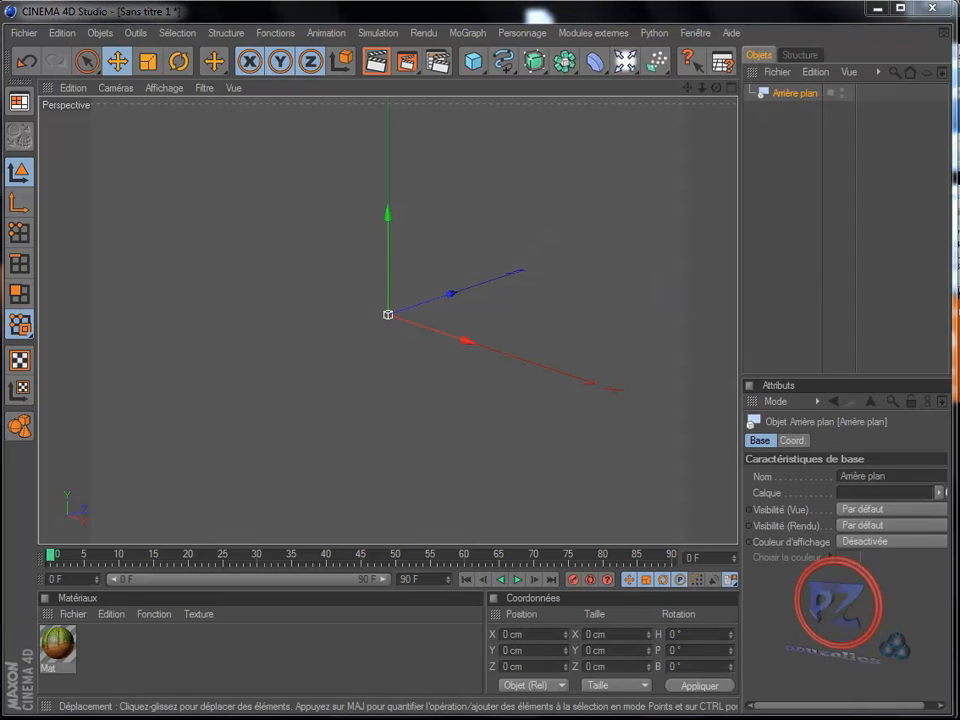
{"action": "key", "text": "alt+Tab"}
{"action": "left_click_drag", "start_coordinate": [466, 190], "coordinate": [797, 94]}
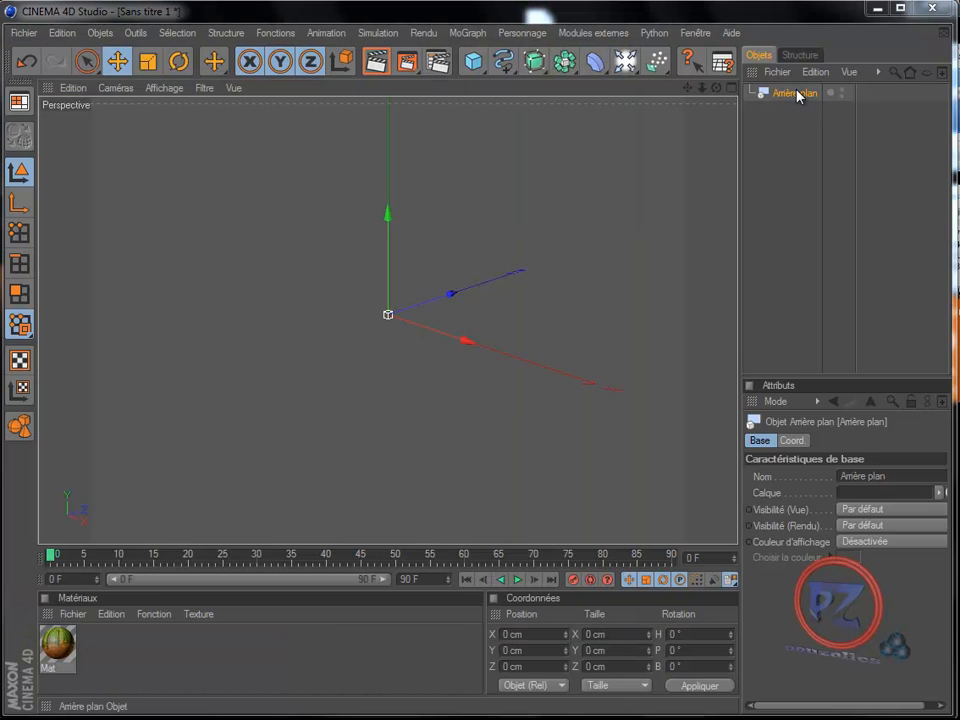
{"action": "left_click", "coordinate": [592, 365]}
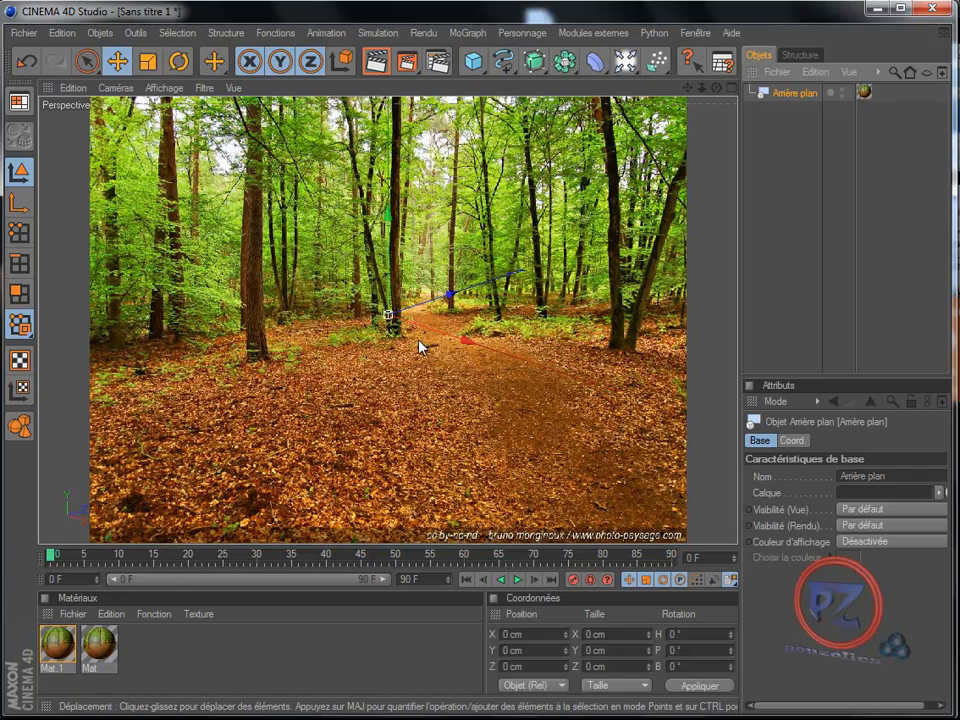
Add a Mo Texte object reading "Pouzolles" and set its text alignment to Centré.
{"action": "left_click", "coordinate": [468, 33]}
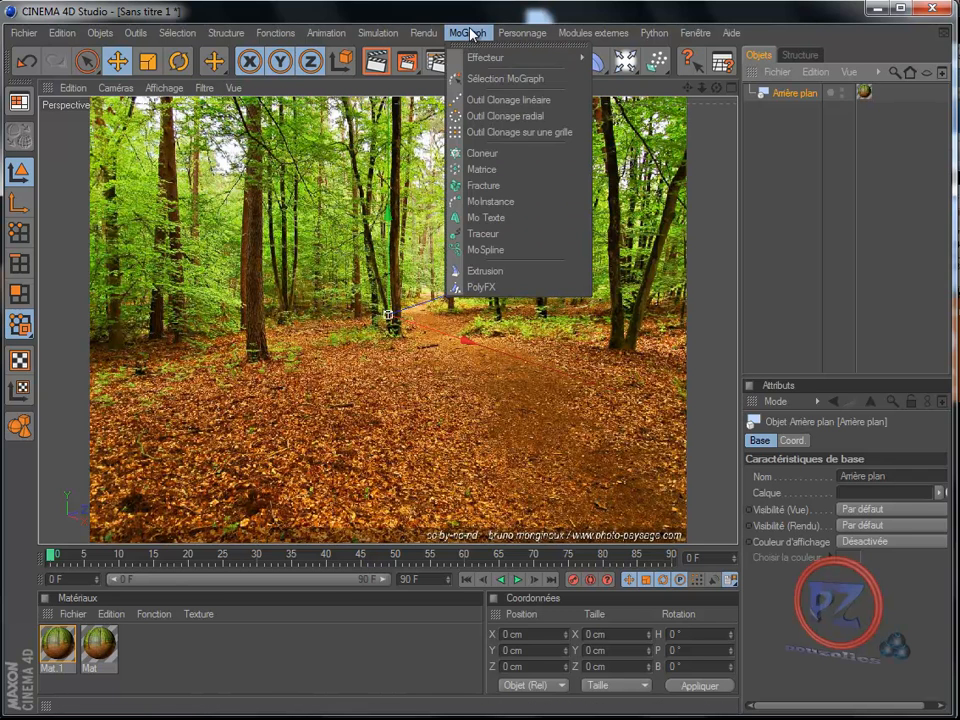
{"action": "left_click", "coordinate": [470, 217]}
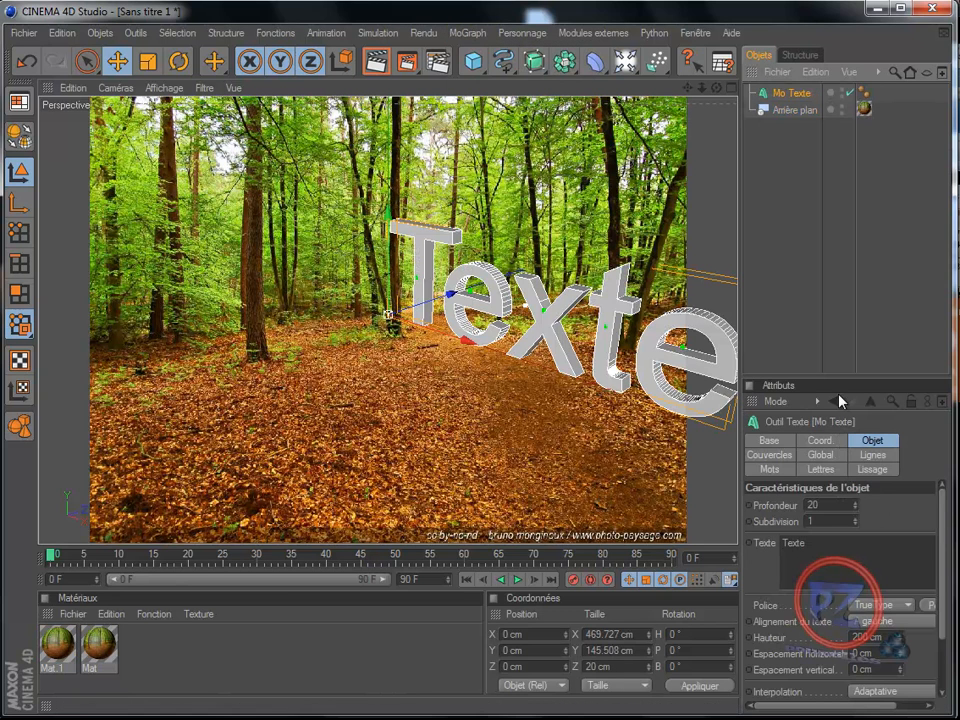
{"action": "left_click_drag", "start_coordinate": [807, 543], "coordinate": [763, 540]}
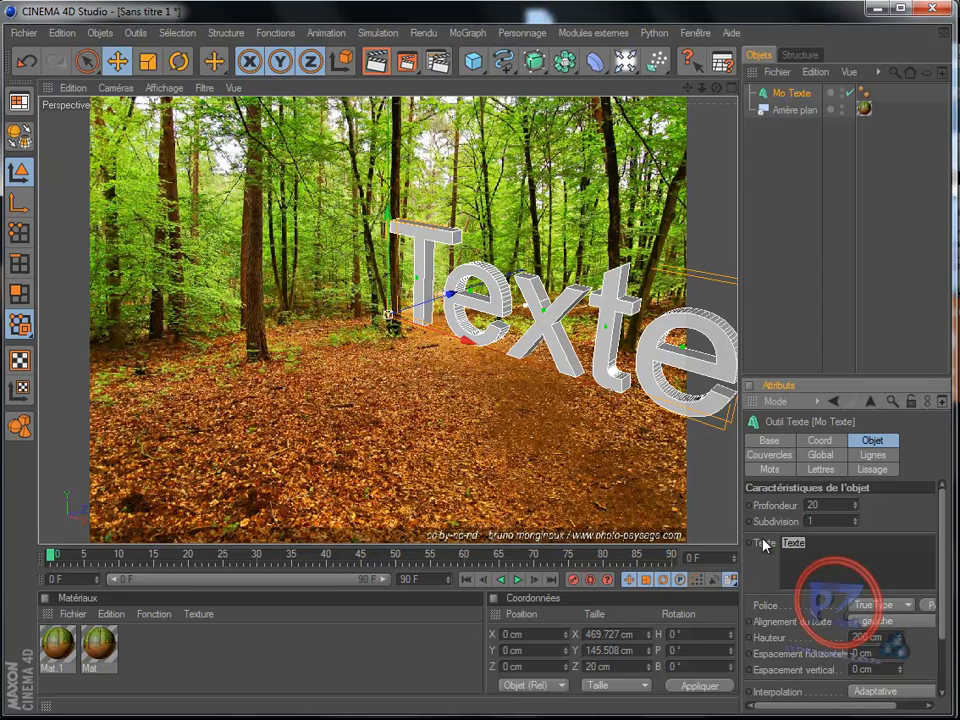
{"action": "type", "text": "Pouzolles"}
{"action": "left_click", "coordinate": [895, 622]}
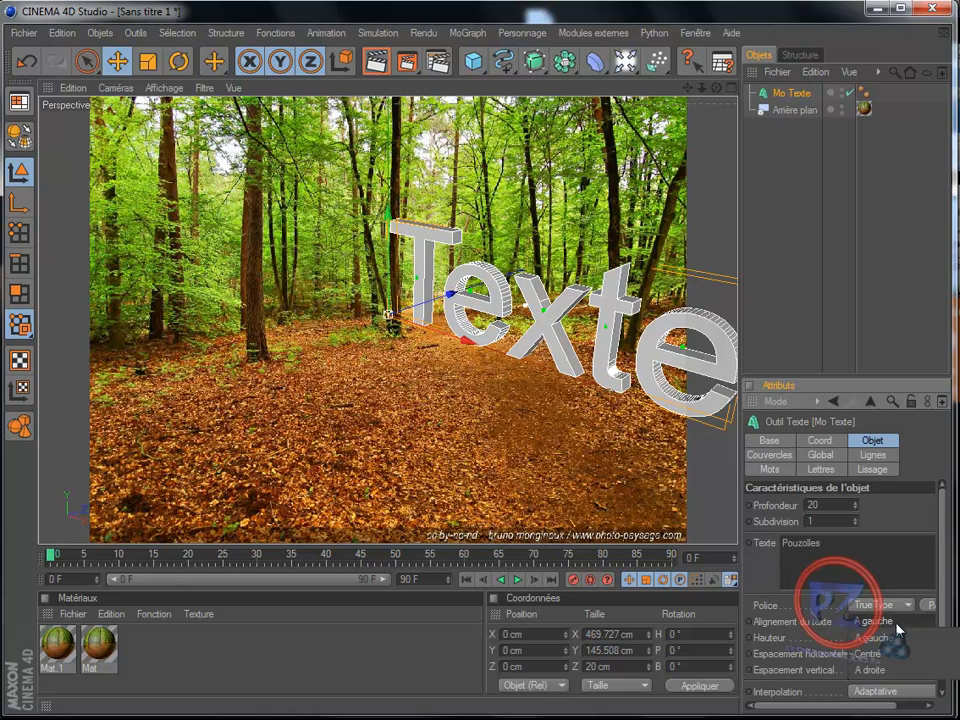
{"action": "left_click", "coordinate": [892, 655]}
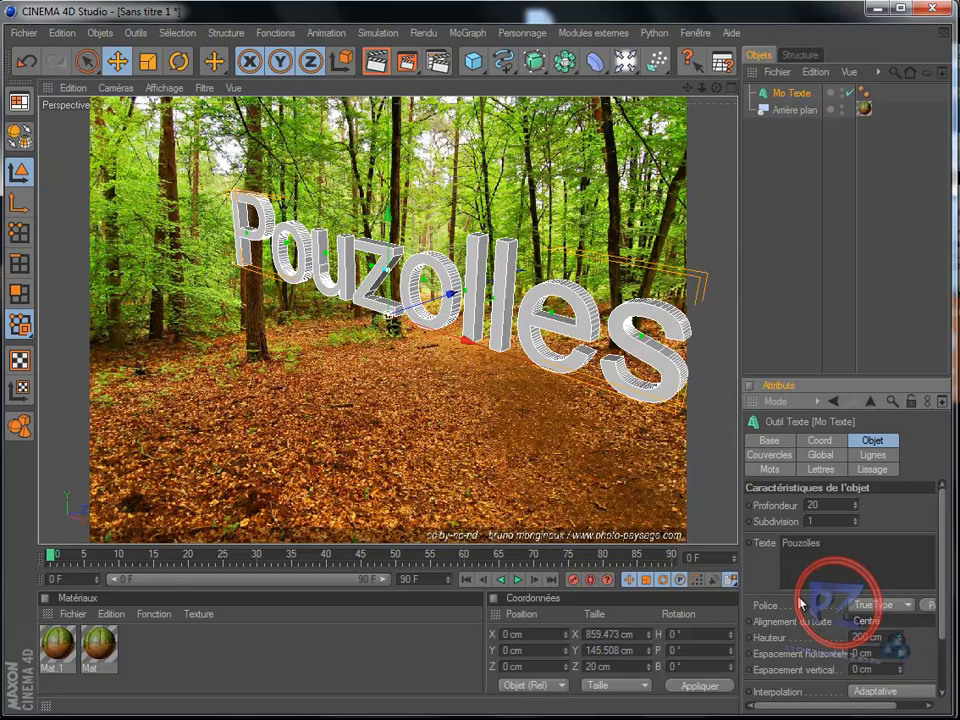
Set the Mo Texte object's height to 140 cm and its depth to 35.
{"action": "left_click_drag", "start_coordinate": [869, 637], "coordinate": [852, 637]}
{"action": "type", "text": "1"}
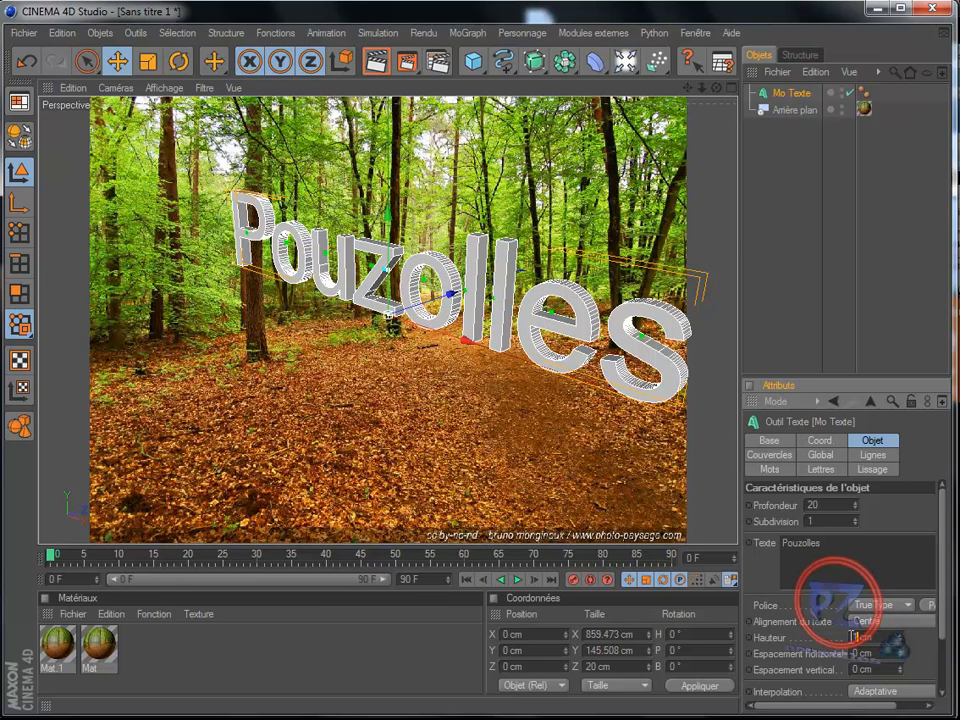
{"action": "type", "text": "40"}
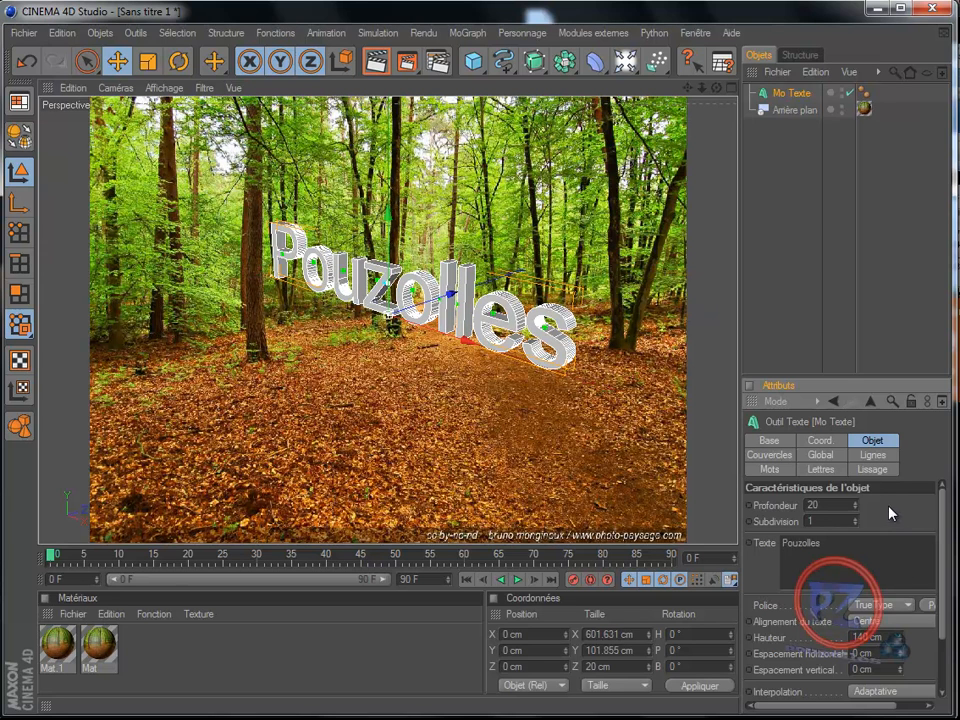
{"action": "left_click", "coordinate": [813, 505]}
{"action": "key", "text": "Return"}
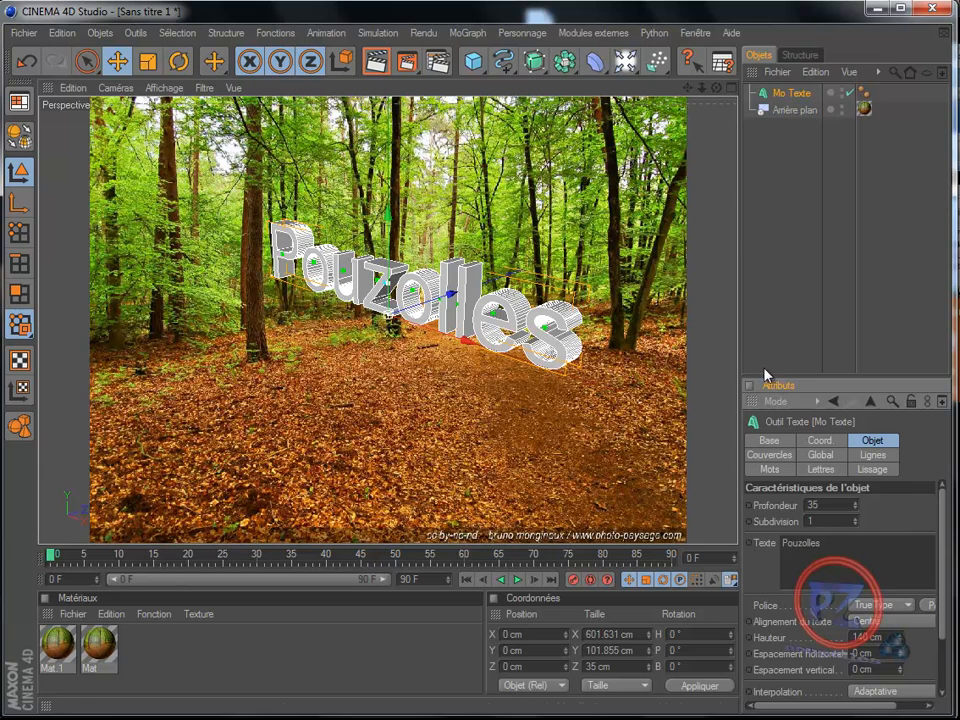
Move the text onto the forest path at about X 103 cm, Y -142 cm, and tilt its pitch to about -2°.
{"action": "mouse_move", "coordinate": [514, 306]}
{"action": "left_mouse_down"}
{"action": "mouse_move", "coordinate": [476, 447]}
{"action": "mouse_move", "coordinate": [536, 313]}
{"action": "mouse_move", "coordinate": [517, 308]}
{"action": "left_mouse_up"}
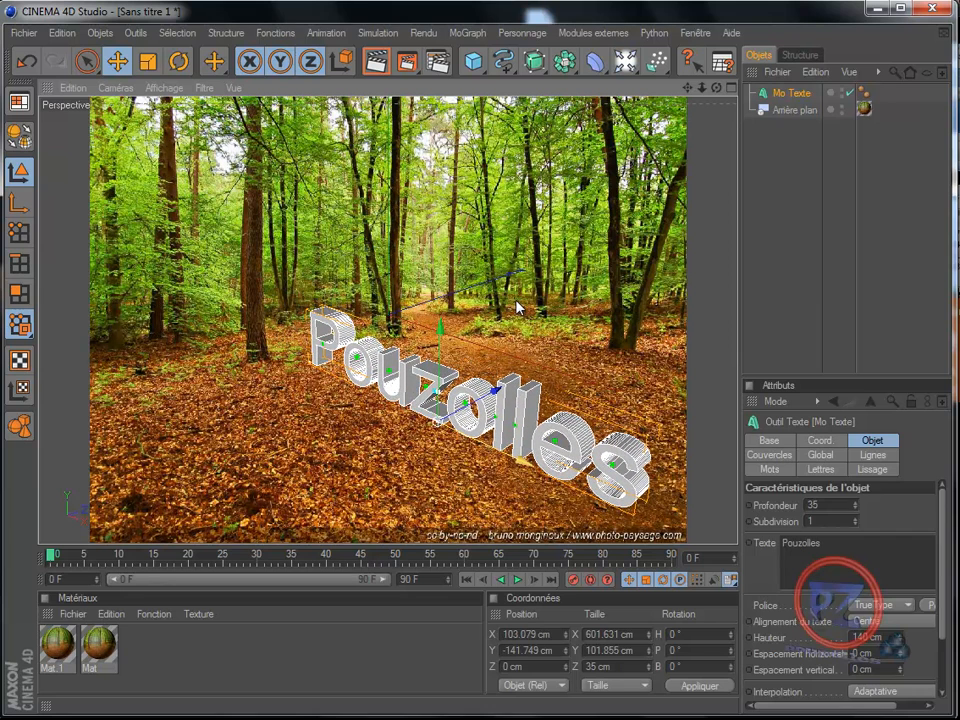
{"action": "left_click", "coordinate": [180, 62]}
{"action": "left_click_drag", "start_coordinate": [449, 383], "coordinate": [417, 384]}
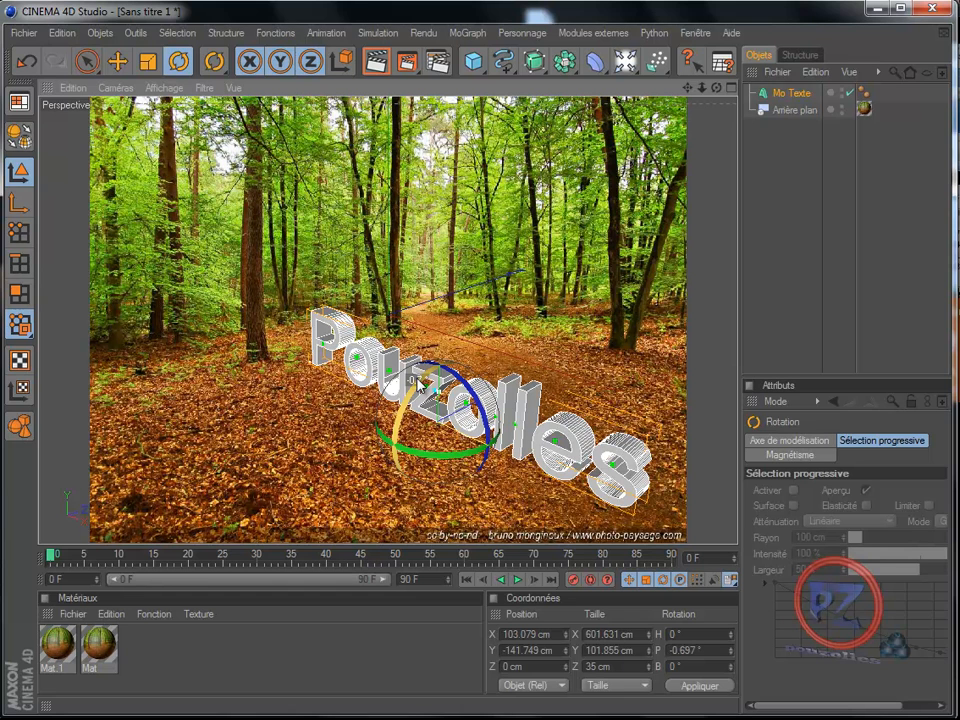
{"action": "left_click_drag", "start_coordinate": [418, 385], "coordinate": [413, 385]}
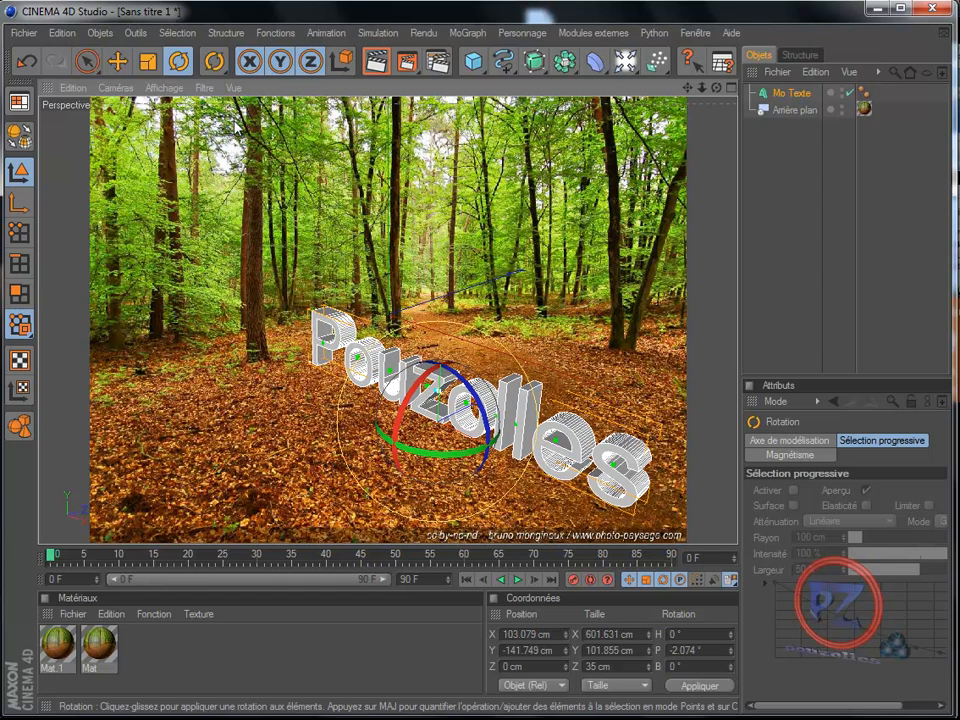
{"action": "left_click", "coordinate": [117, 62]}
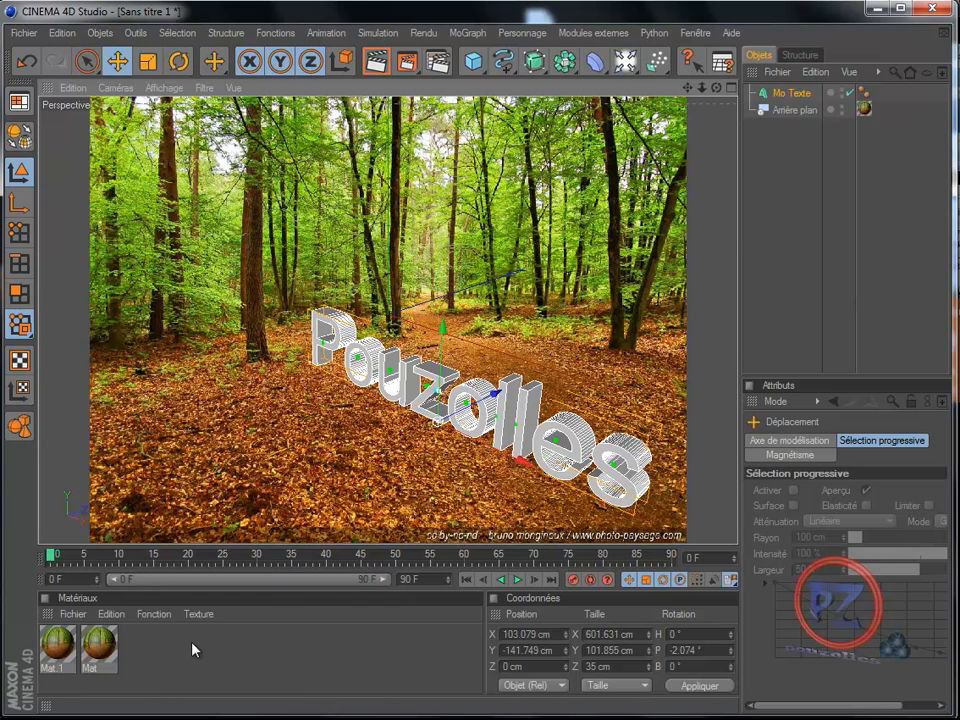
Delete the unused forest material Mat and create a new default material in its place.
{"action": "left_click", "coordinate": [100, 645]}
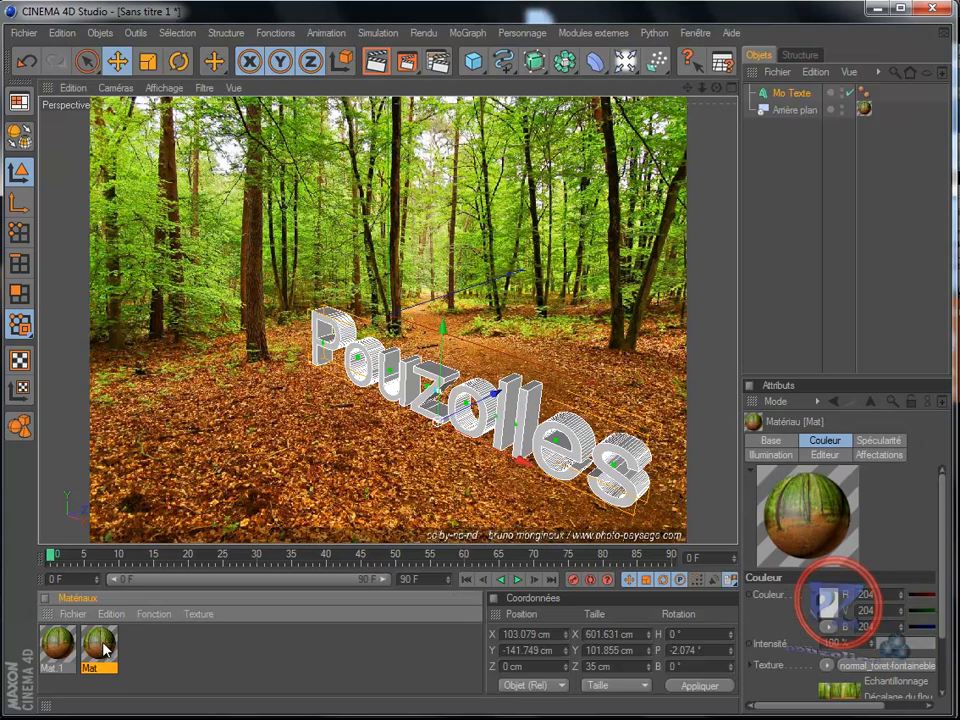
{"action": "key", "text": "Delete"}
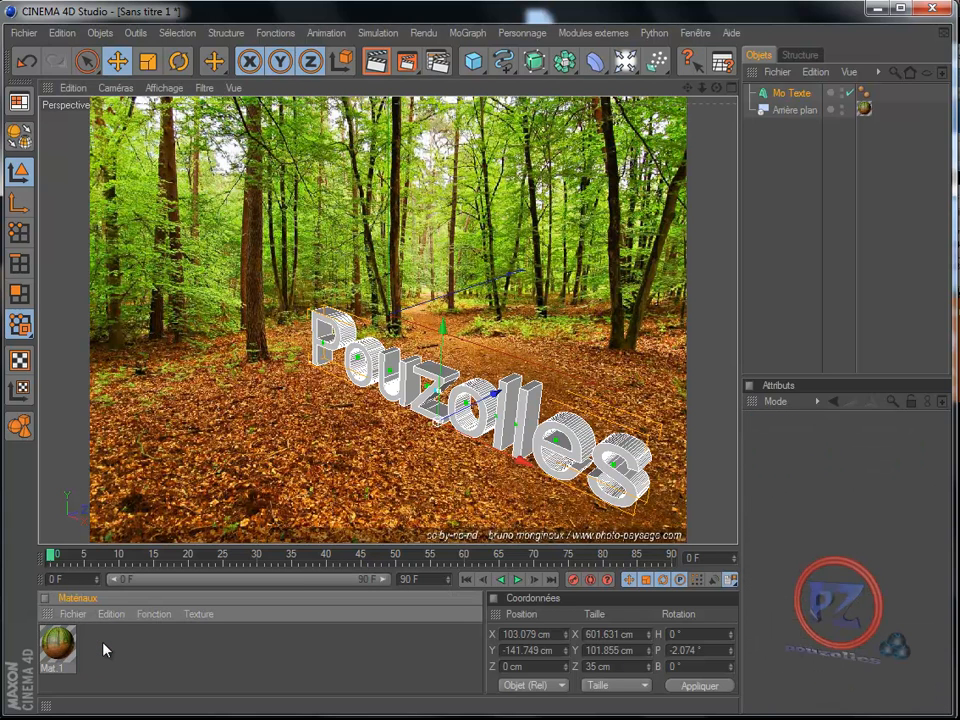
{"action": "key", "text": "ctrl+z"}
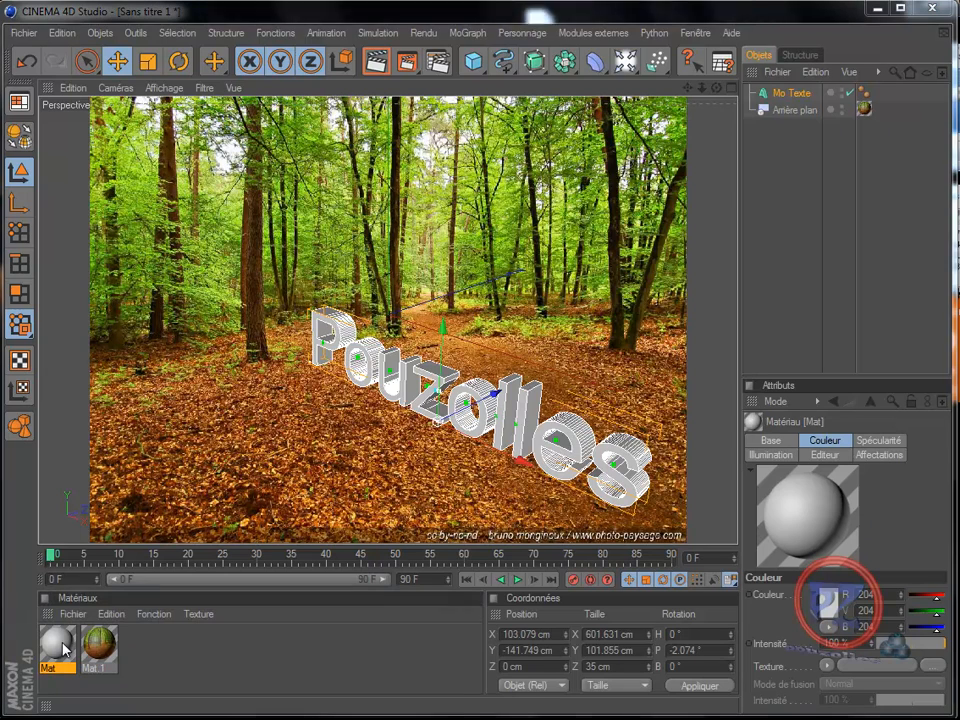
Disable the new material's specularity and load g9hbdfu22altq0e.jpg from Nouveau dossier as its colour texture, without copying the image to the document folder.
{"action": "double_click", "coordinate": [64, 648]}
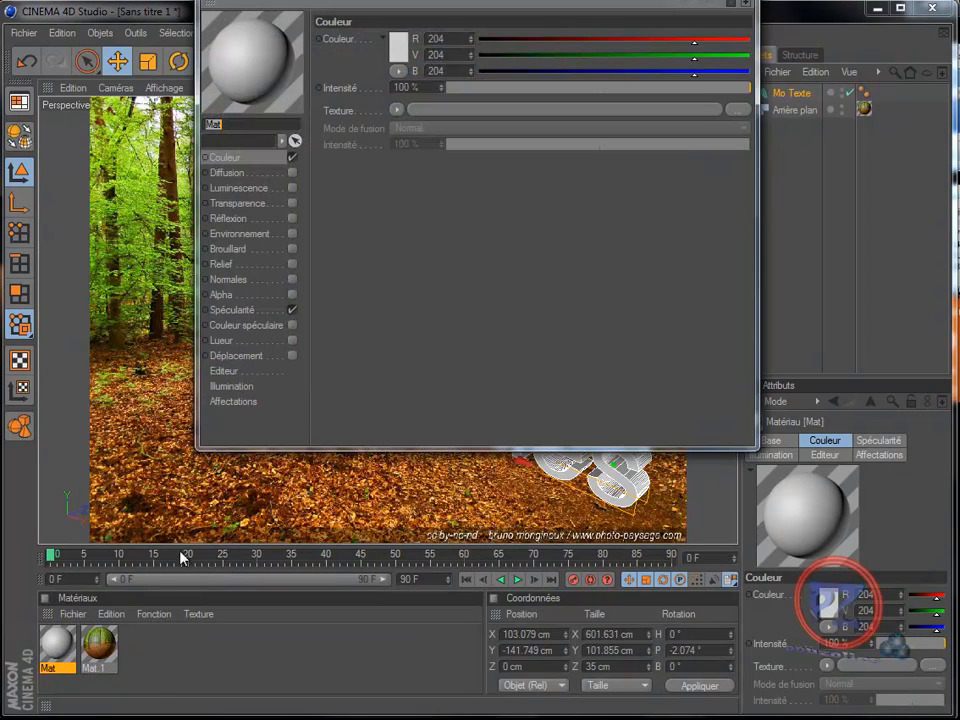
{"action": "left_click", "coordinate": [291, 310]}
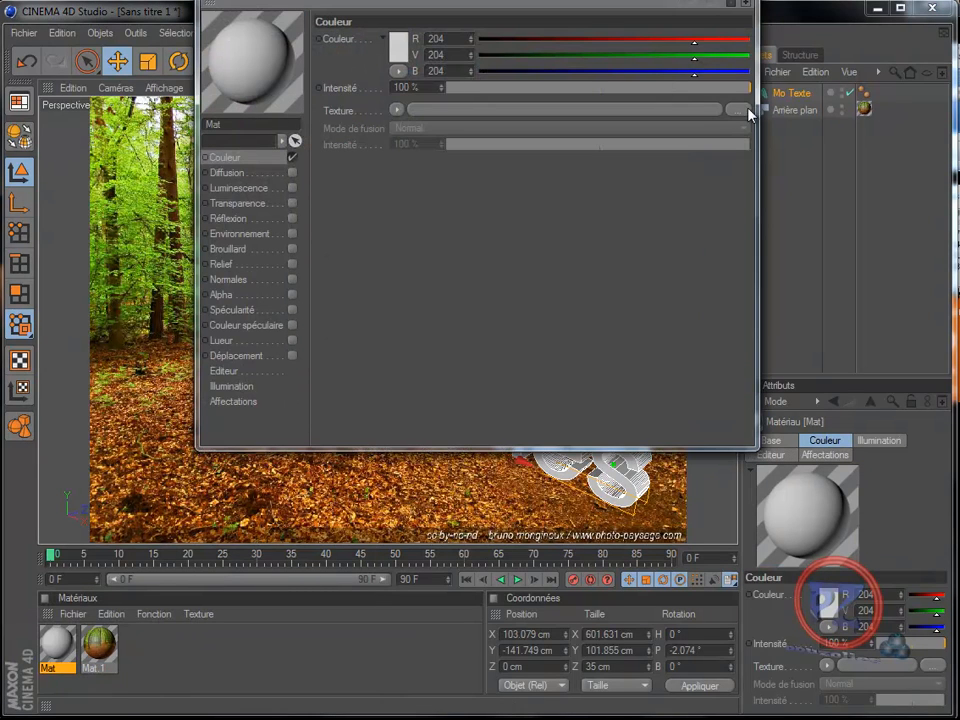
{"action": "left_click", "coordinate": [746, 110]}
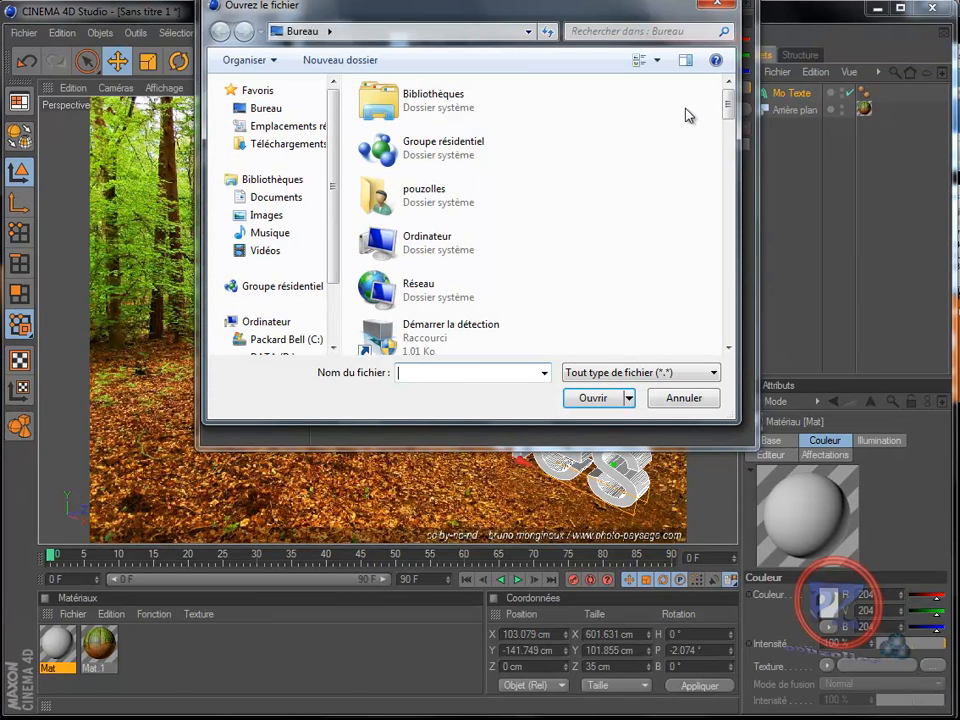
{"action": "left_click_drag", "start_coordinate": [727, 102], "coordinate": [709, 173]}
{"action": "double_click", "coordinate": [385, 245]}
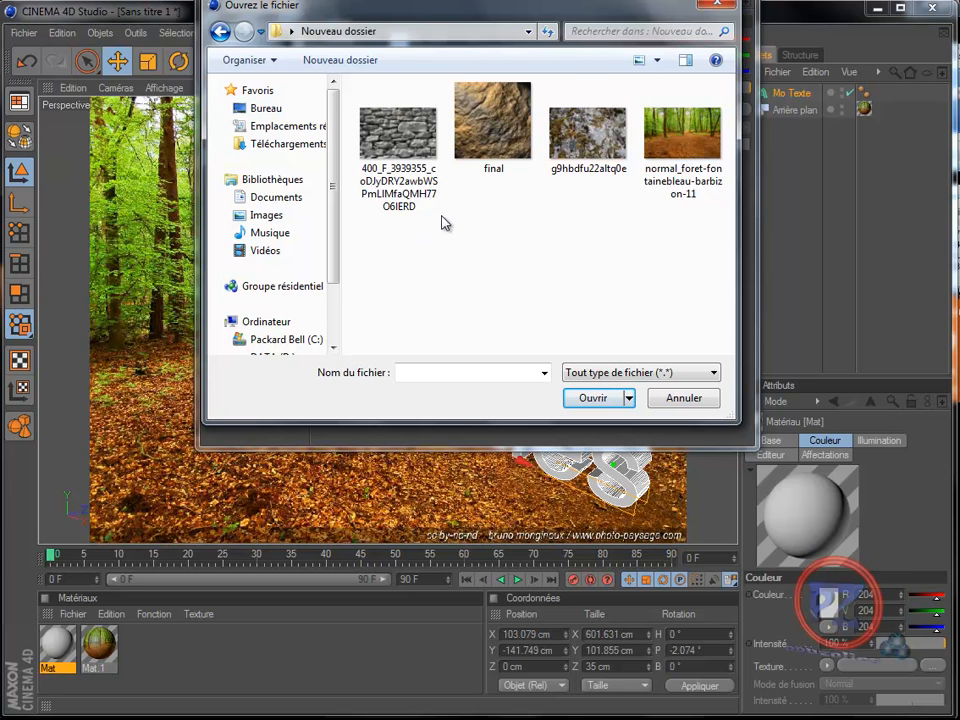
{"action": "double_click", "coordinate": [493, 143]}
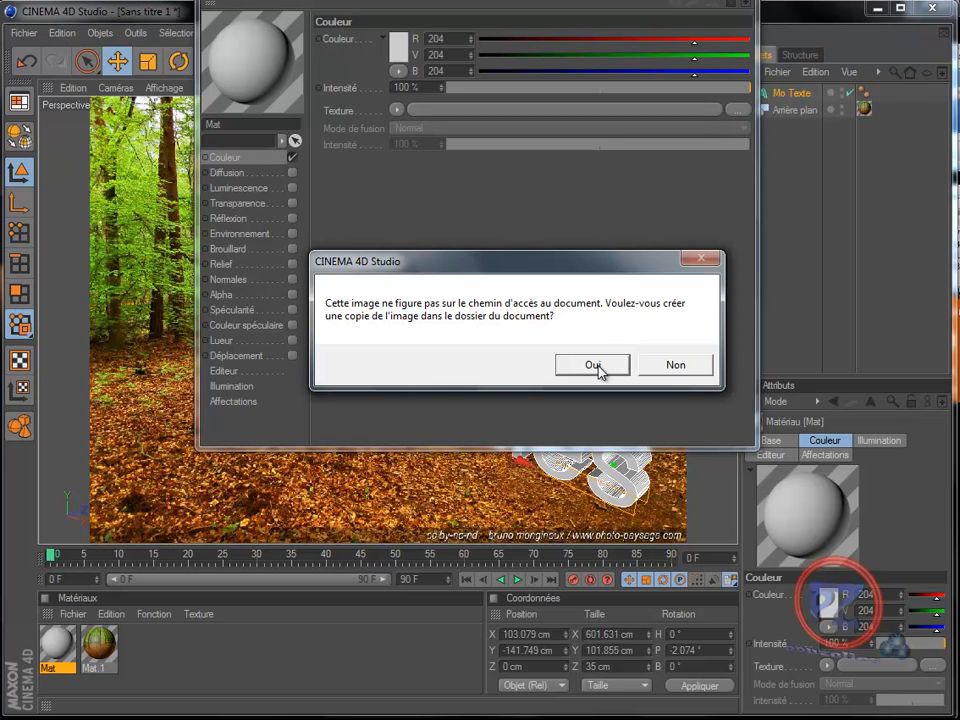
{"action": "left_click", "coordinate": [680, 367]}
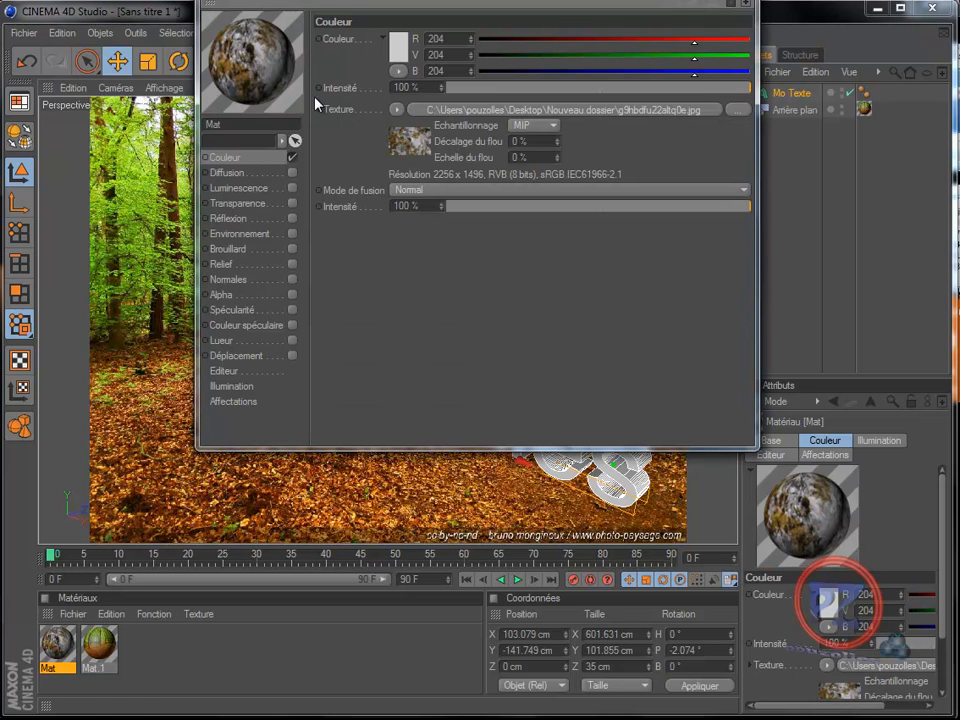
Apply the stone-textured material to the Mo Texte object and close the material editor.
{"action": "left_click_drag", "start_coordinate": [247, 65], "coordinate": [805, 93]}
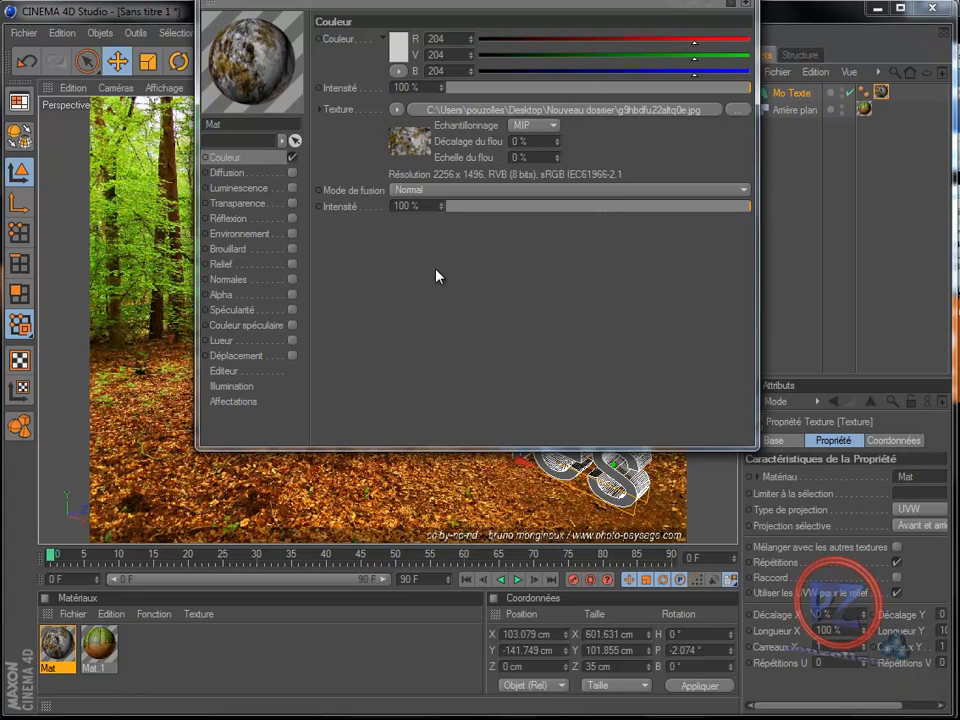
{"action": "left_click_drag", "start_coordinate": [416, 2], "coordinate": [360, 52]}
{"action": "left_click", "coordinate": [674, 50]}
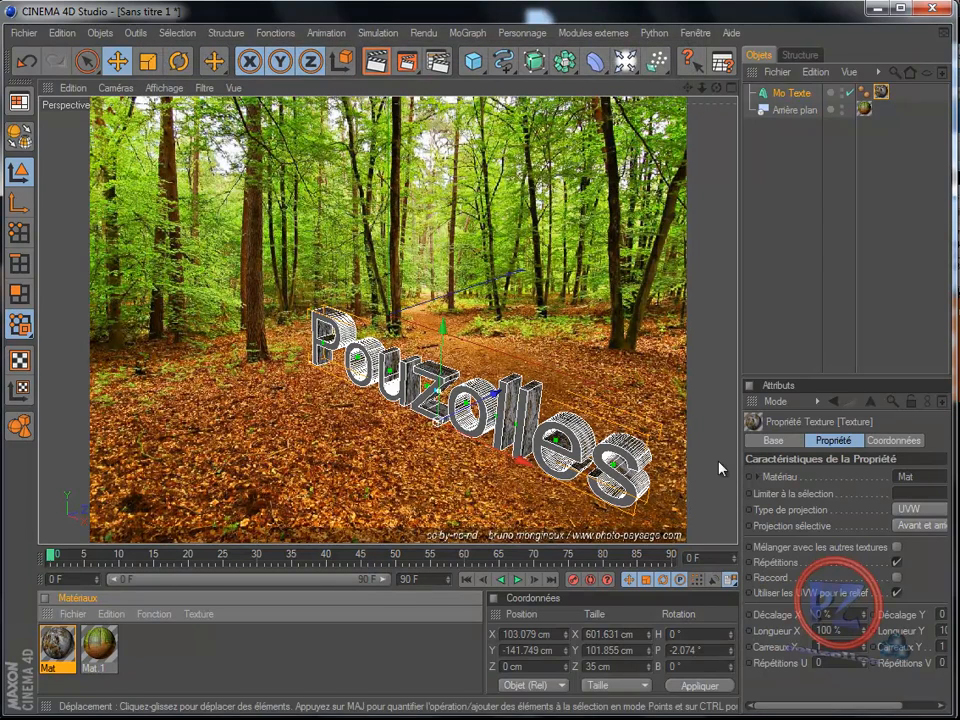
Set the text's texture projection type to Cubique and render the perspective view.
{"action": "left_click", "coordinate": [916, 510]}
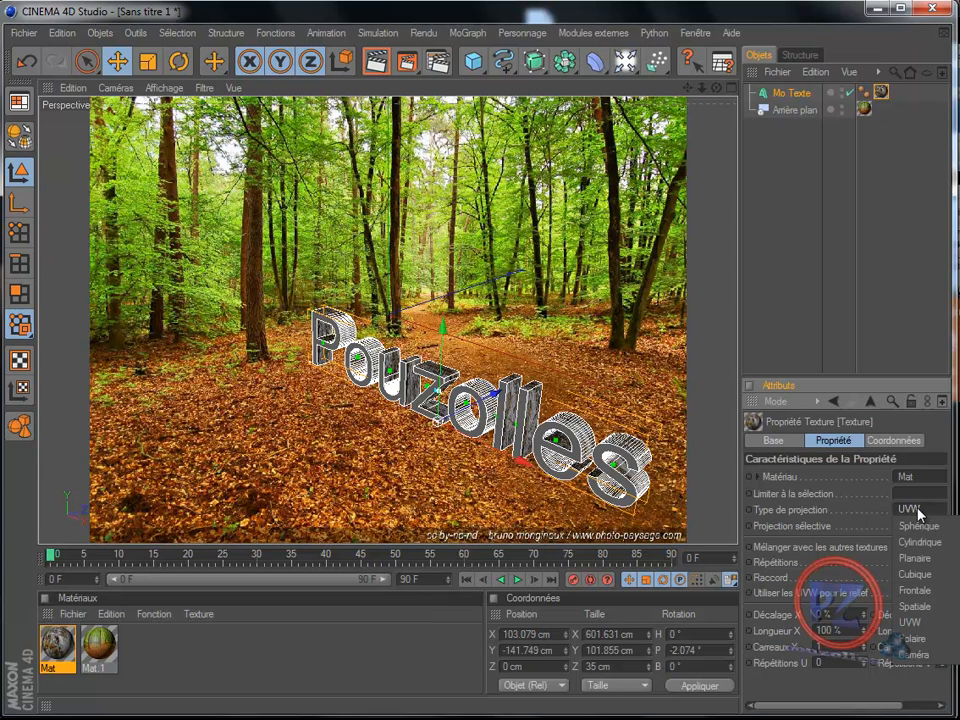
{"action": "left_click", "coordinate": [915, 574]}
{"action": "left_click", "coordinate": [377, 65]}
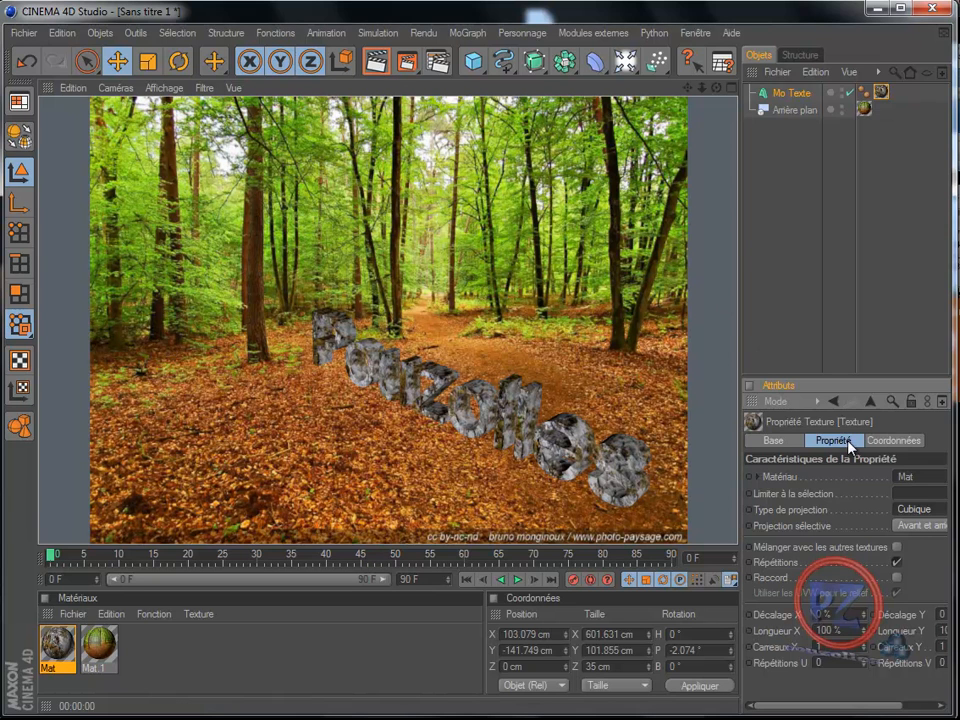
Set the tile length of the text's texture to 75 % in both X and Y and render the perspective view.
{"action": "left_click", "coordinate": [883, 92]}
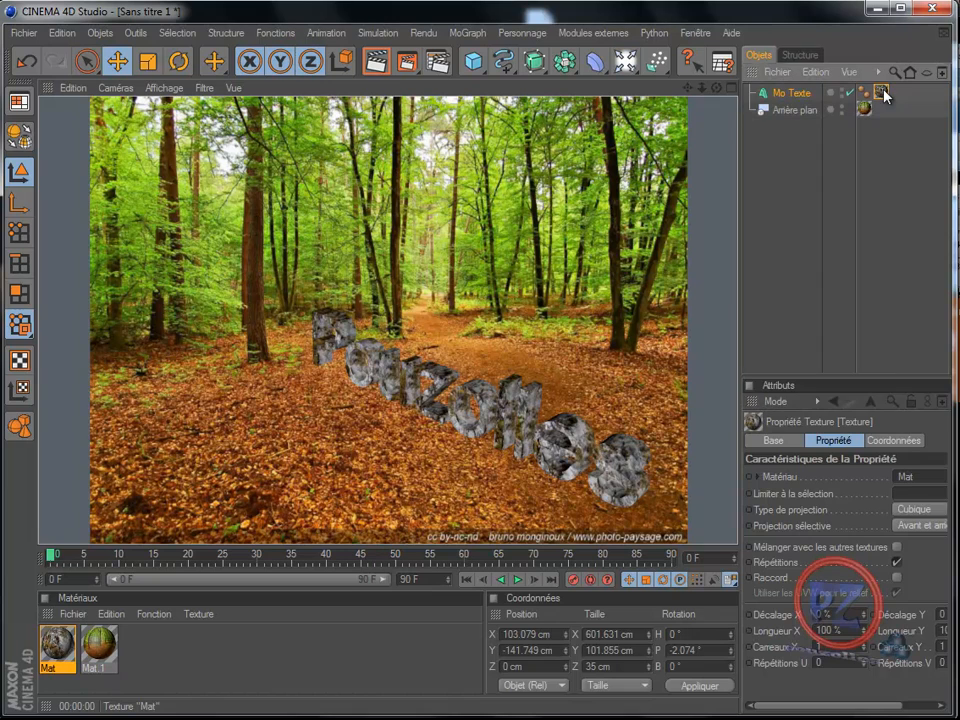
{"action": "left_click", "coordinate": [893, 440]}
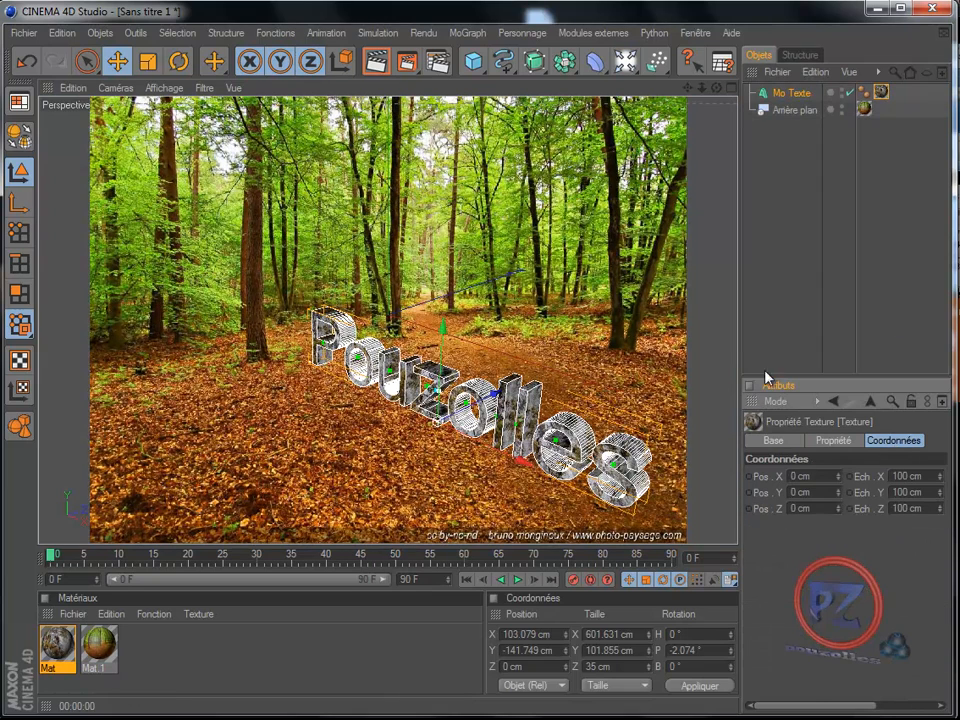
{"action": "left_click_drag", "start_coordinate": [738, 331], "coordinate": [653, 327]}
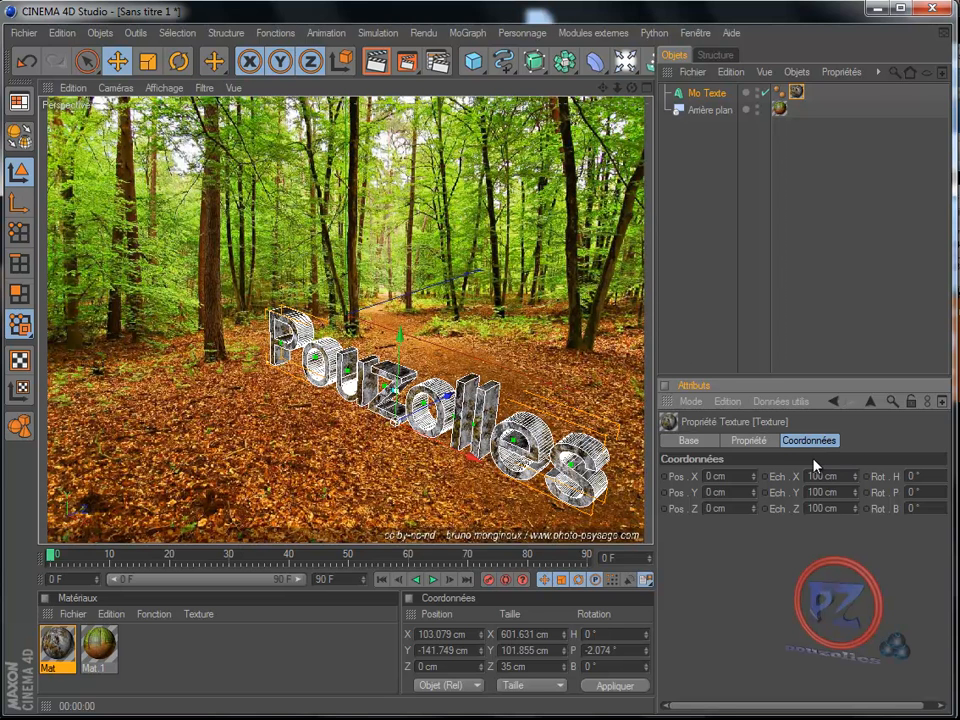
{"action": "left_click", "coordinate": [750, 441]}
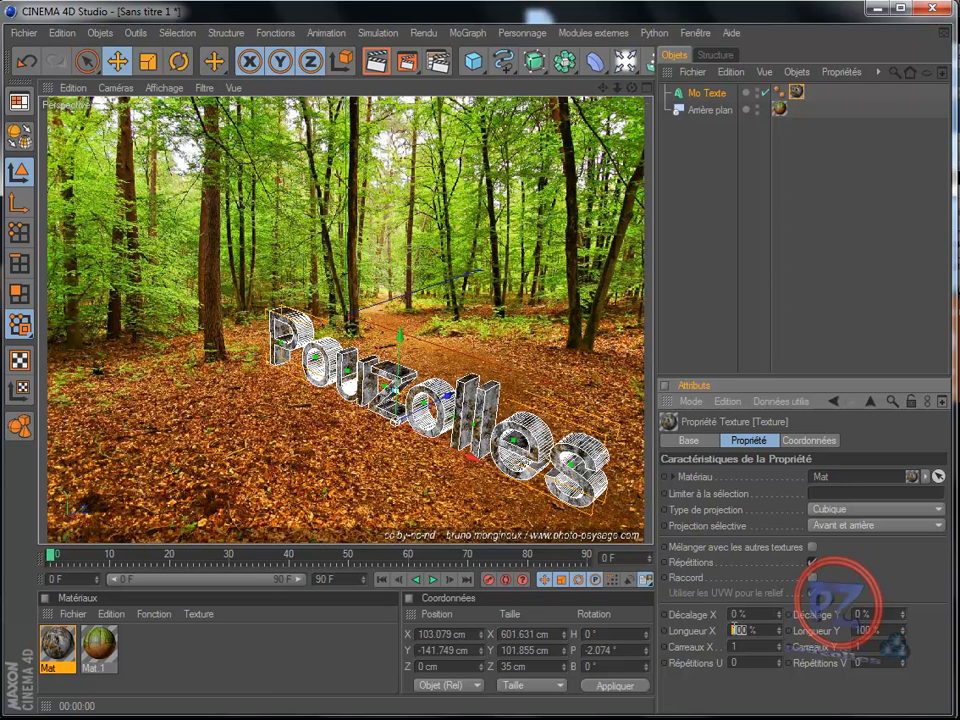
{"action": "double_click", "coordinate": [748, 630]}
{"action": "type", "text": "75"}
{"action": "double_click", "coordinate": [856, 630]}
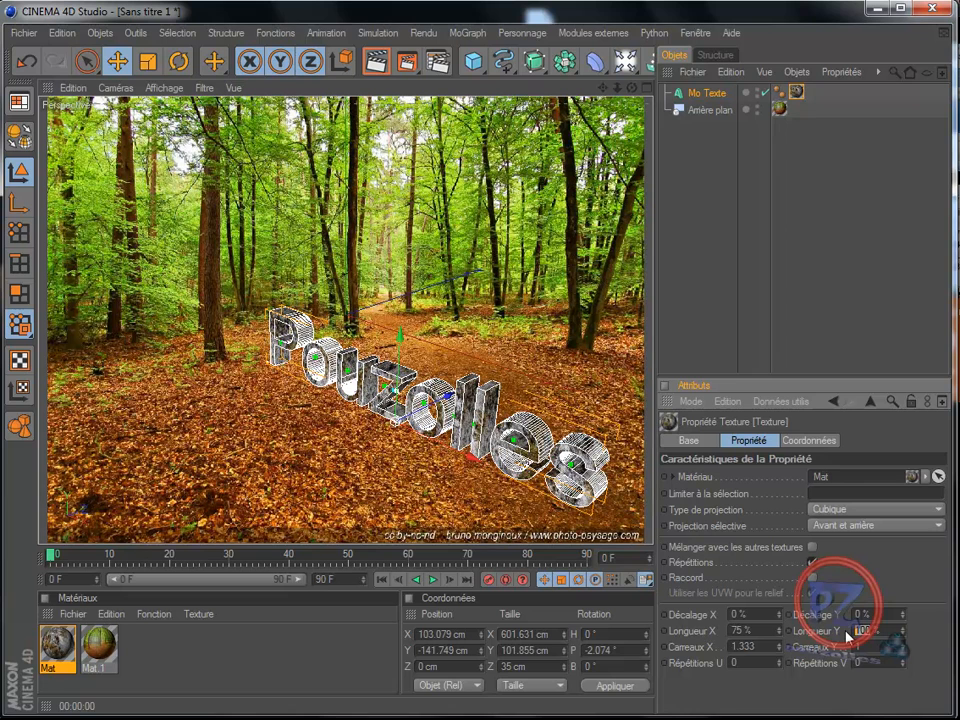
{"action": "type", "text": "75"}
{"action": "key", "text": "Return"}
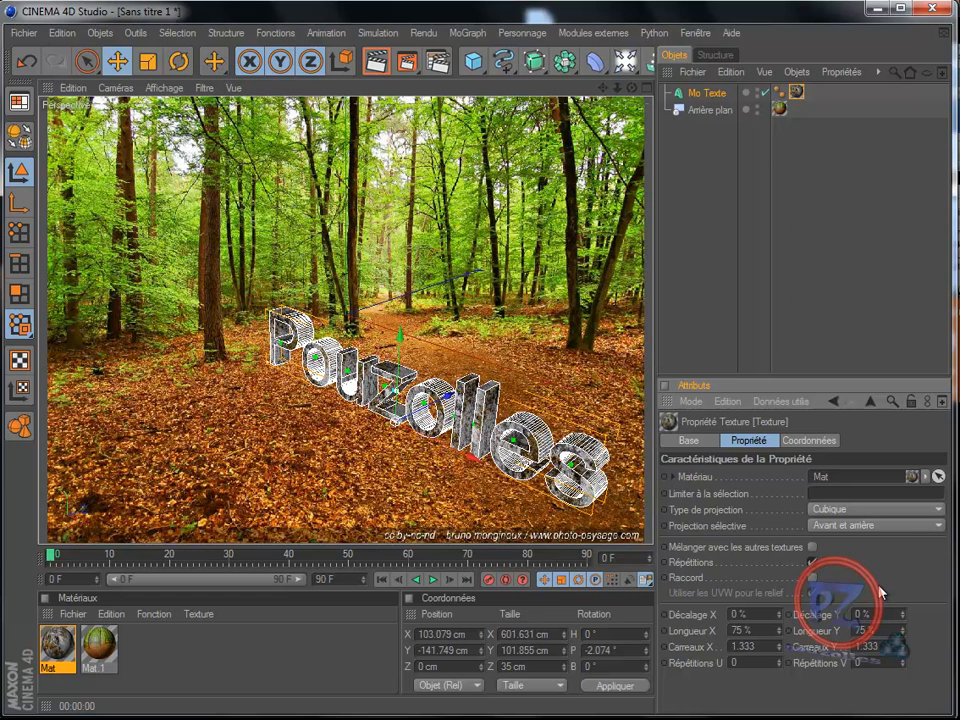
{"action": "left_click", "coordinate": [377, 63]}
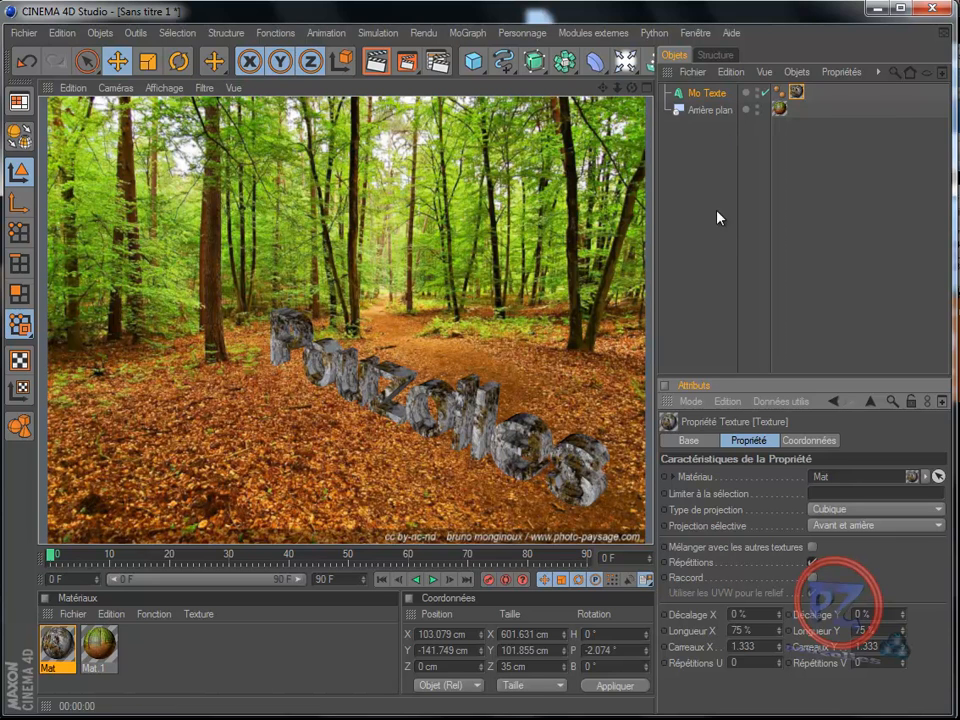
Add a Plan object, lower it to about -149 cm in Y beneath the text and widen it to about 910 cm.
{"action": "left_click", "coordinate": [472, 70]}
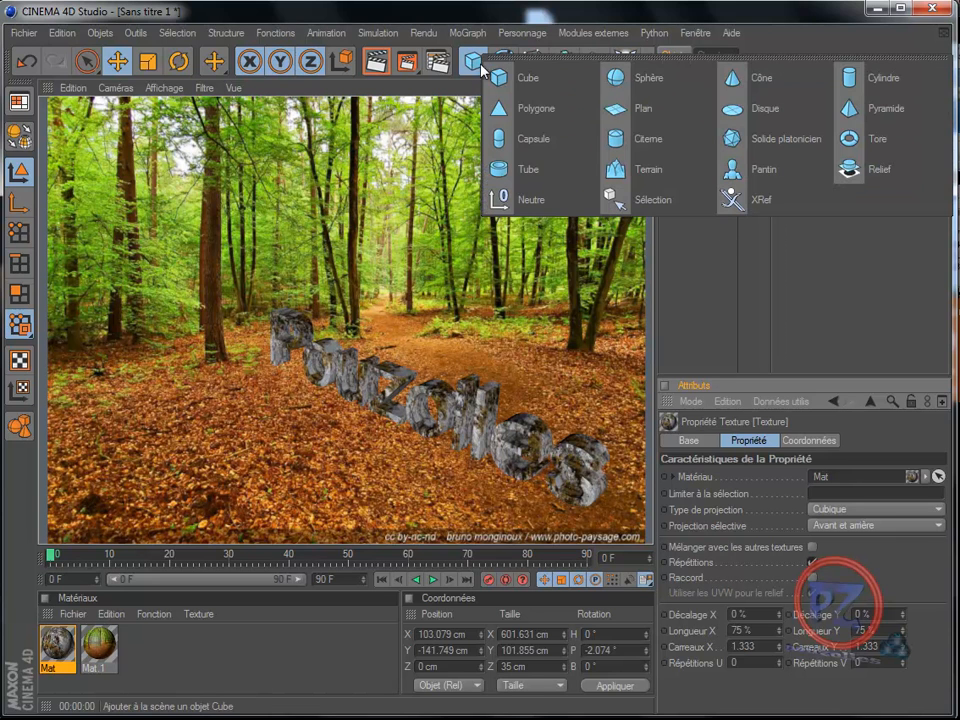
{"action": "left_click", "coordinate": [668, 125]}
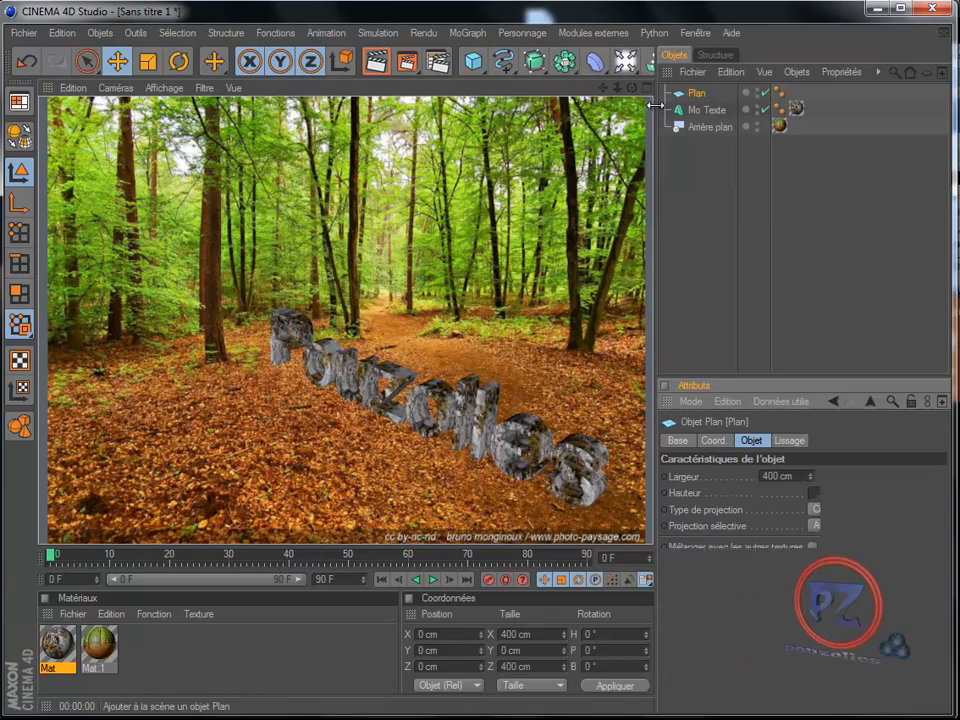
{"action": "left_click_drag", "start_coordinate": [347, 231], "coordinate": [516, 306]}
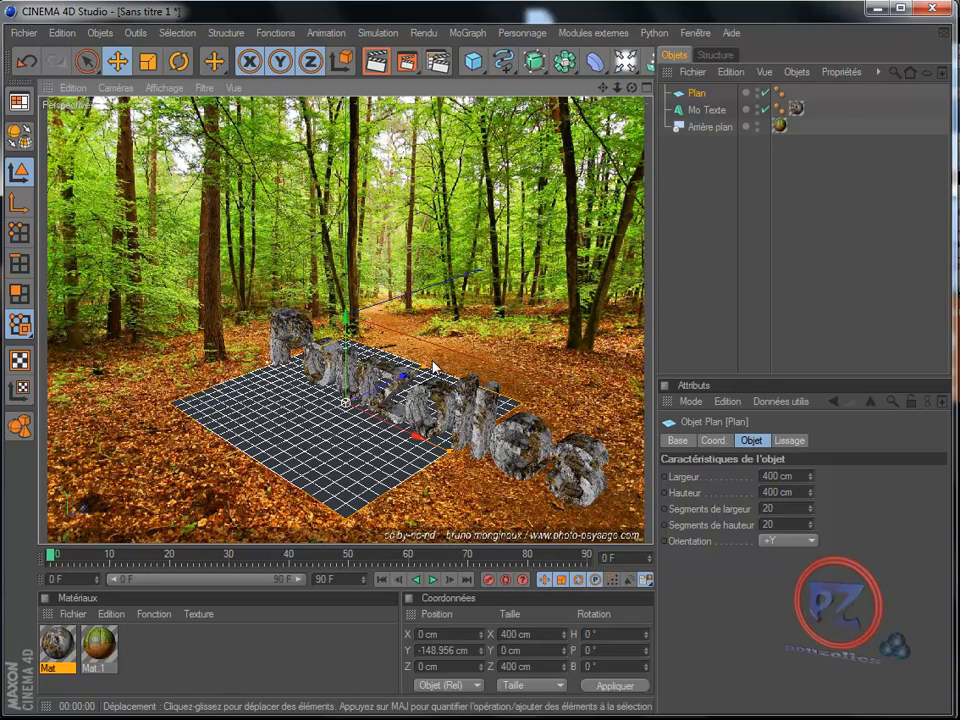
{"action": "left_click_drag", "start_coordinate": [450, 453], "coordinate": [519, 308]}
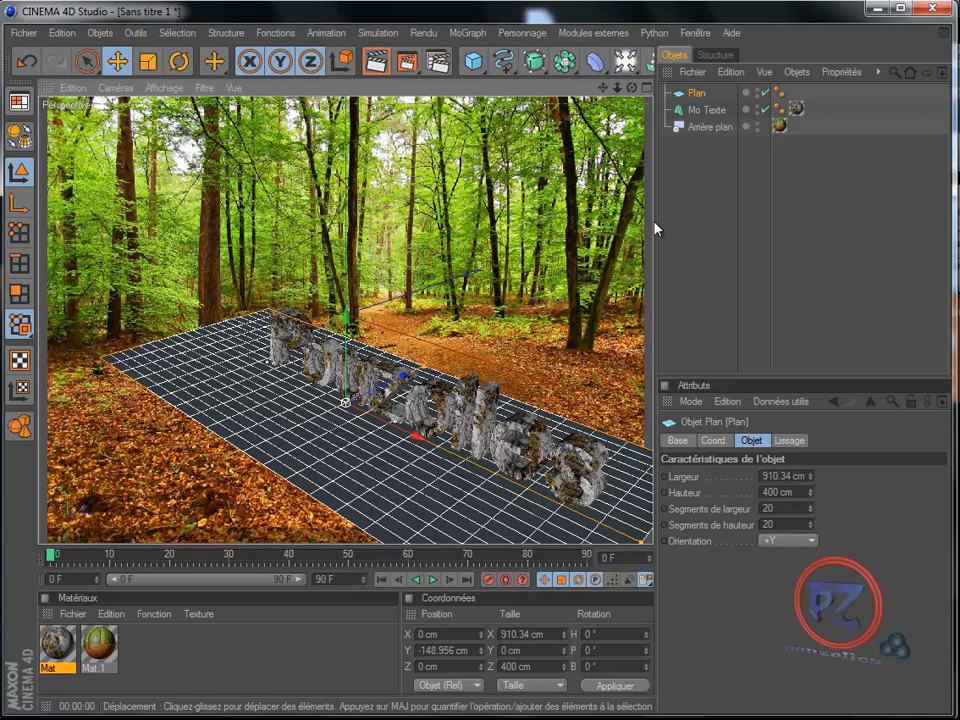
Add a Rendu tag to the plane and copy the background's Mat.1 texture tag onto it.
{"action": "right_click", "coordinate": [694, 92]}
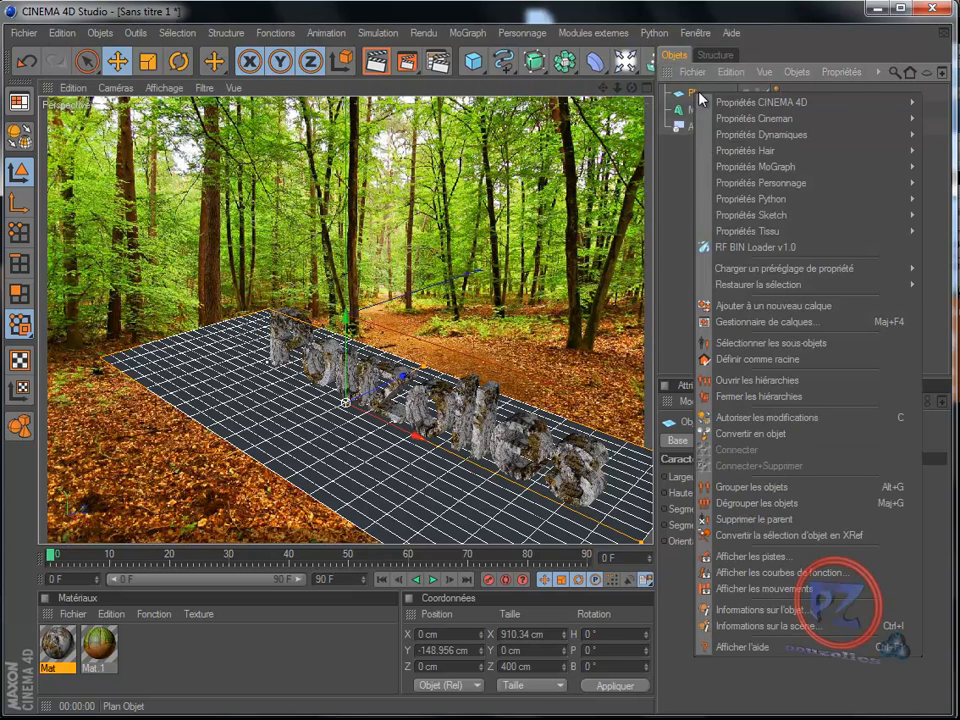
{"action": "mouse_move", "coordinate": [757, 103]}
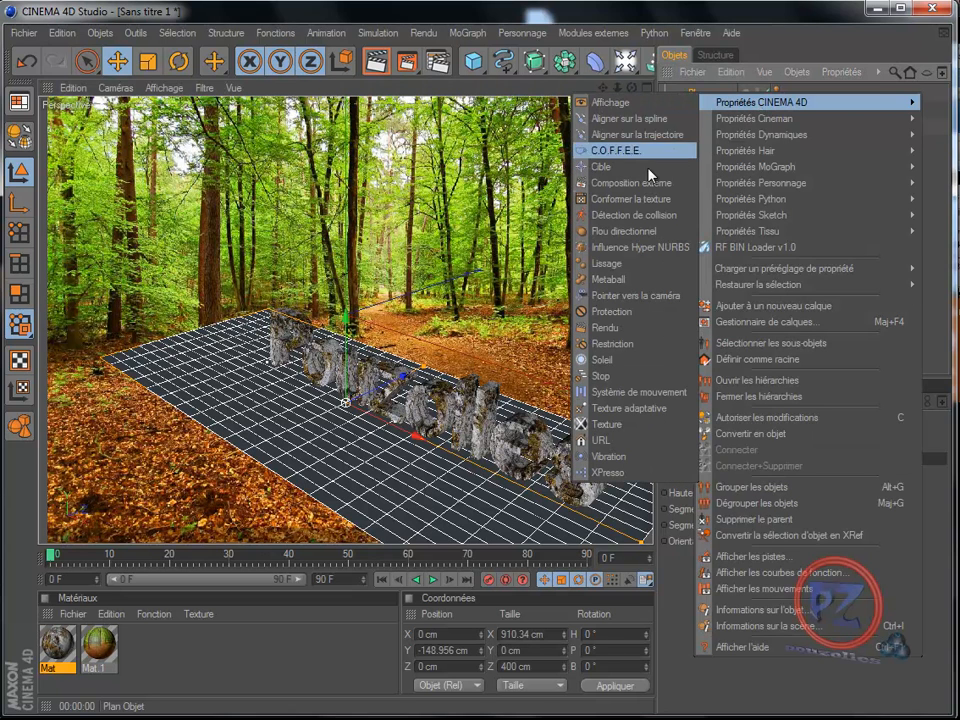
{"action": "left_click", "coordinate": [607, 330]}
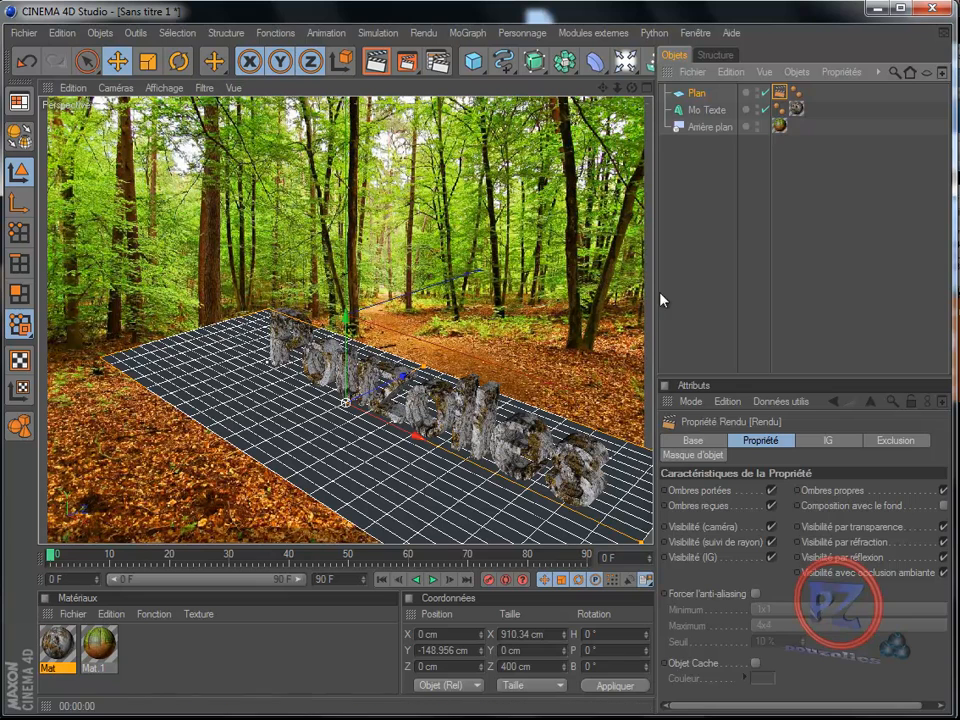
{"action": "left_click", "coordinate": [780, 126]}
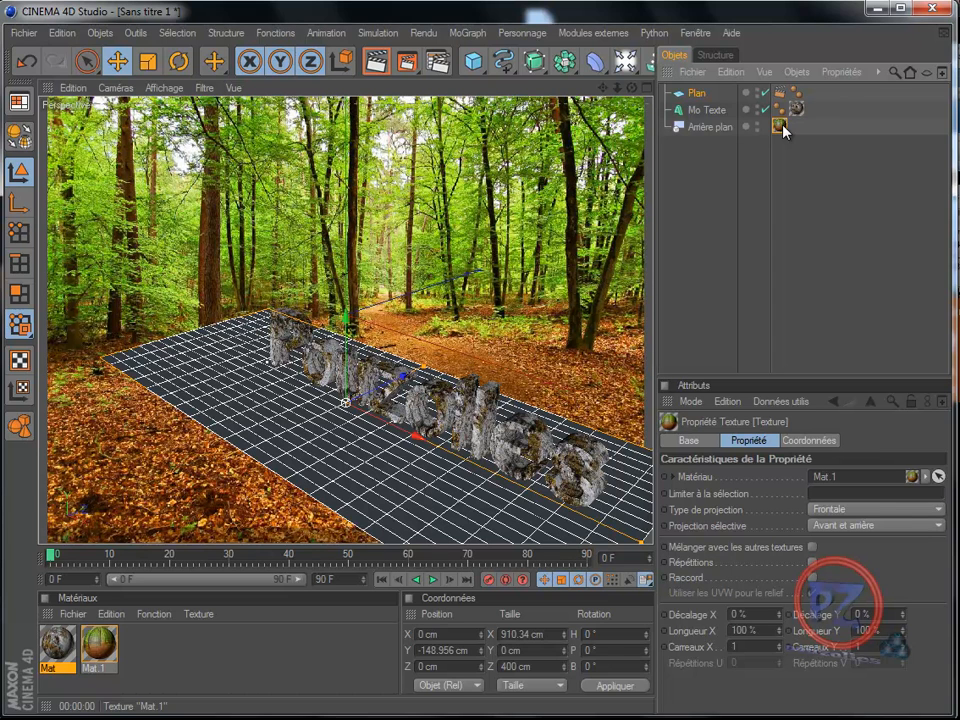
{"action": "left_click_drag", "start_coordinate": [784, 130], "coordinate": [819, 98], "text": "ctrl"}
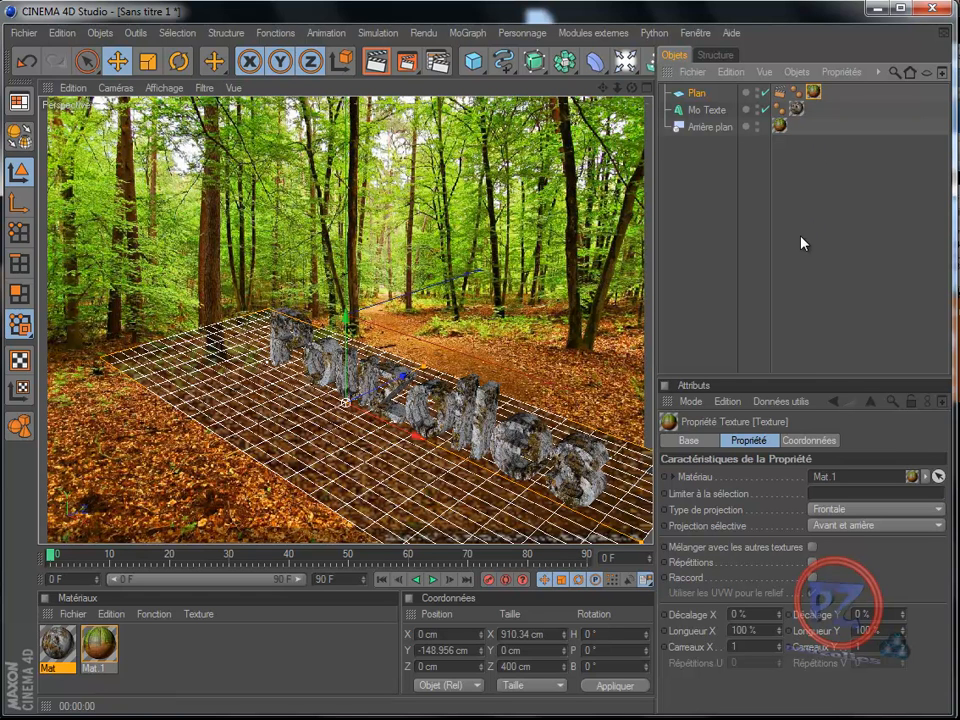
Enable Composition avec le fond in the plane's Rendu tag and render the perspective view.
{"action": "left_click", "coordinate": [779, 92]}
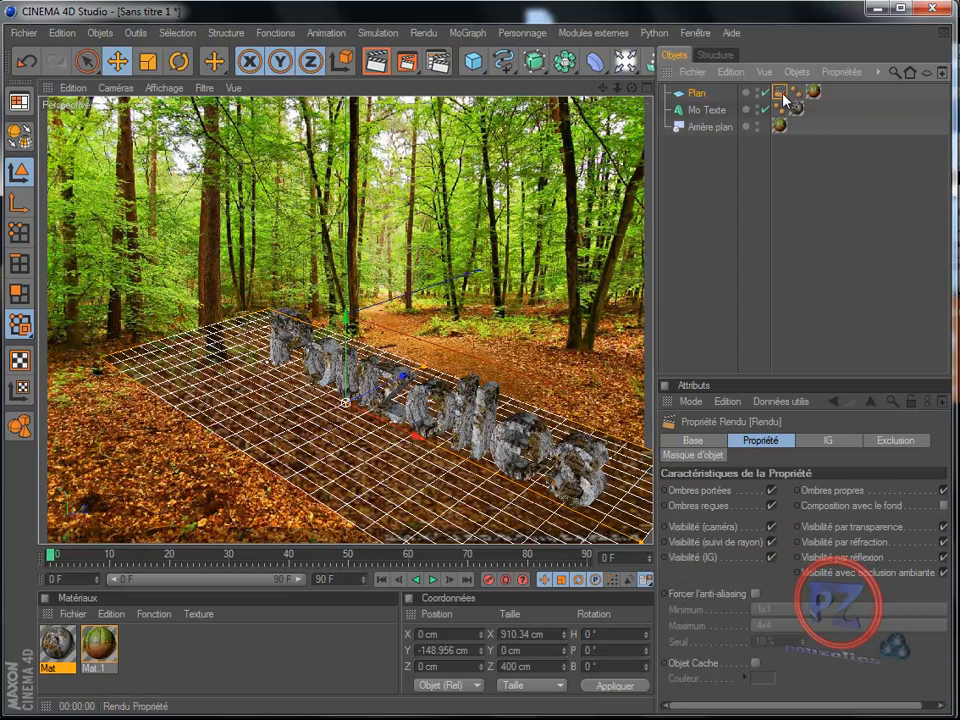
{"action": "left_click", "coordinate": [944, 506]}
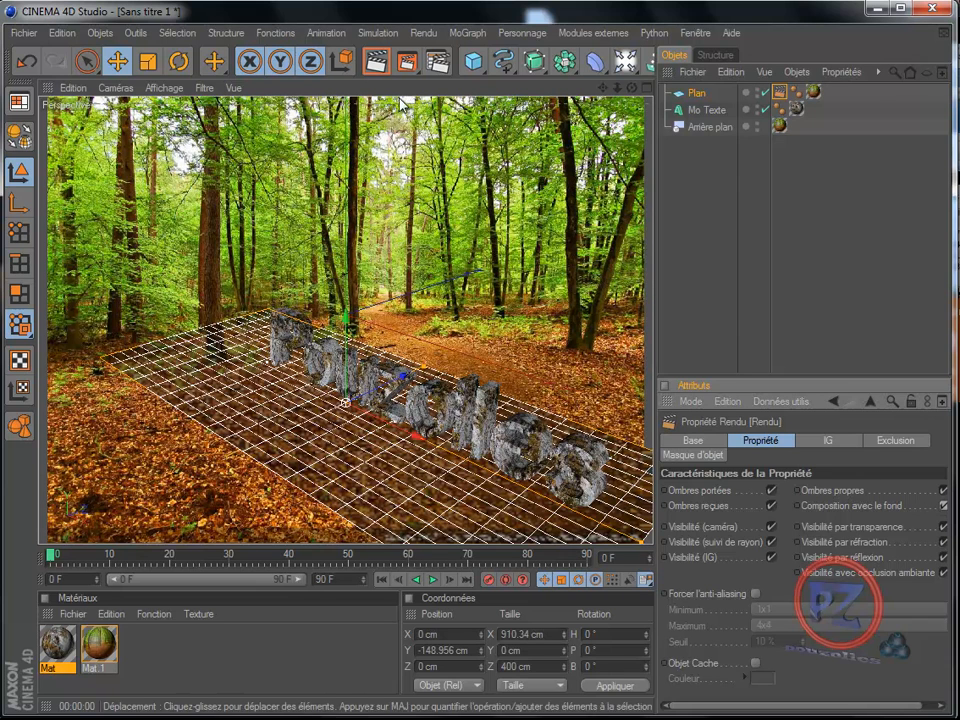
{"action": "left_click", "coordinate": [376, 63]}
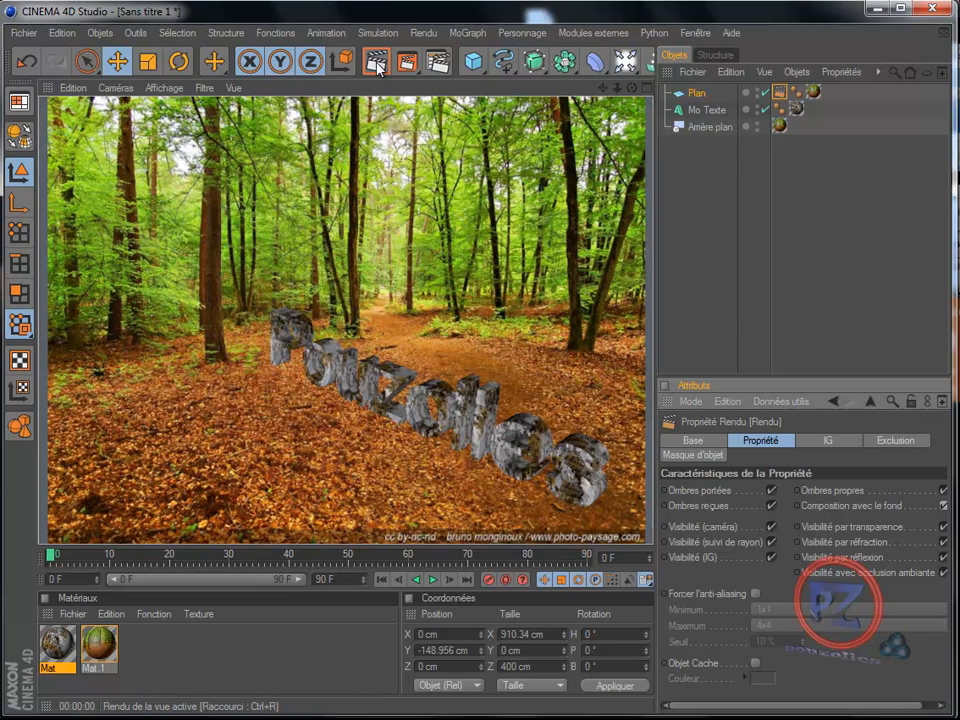
Add an omni light and move it above the text to about X 207 cm, Y 277 cm.
{"action": "left_click", "coordinate": [625, 64]}
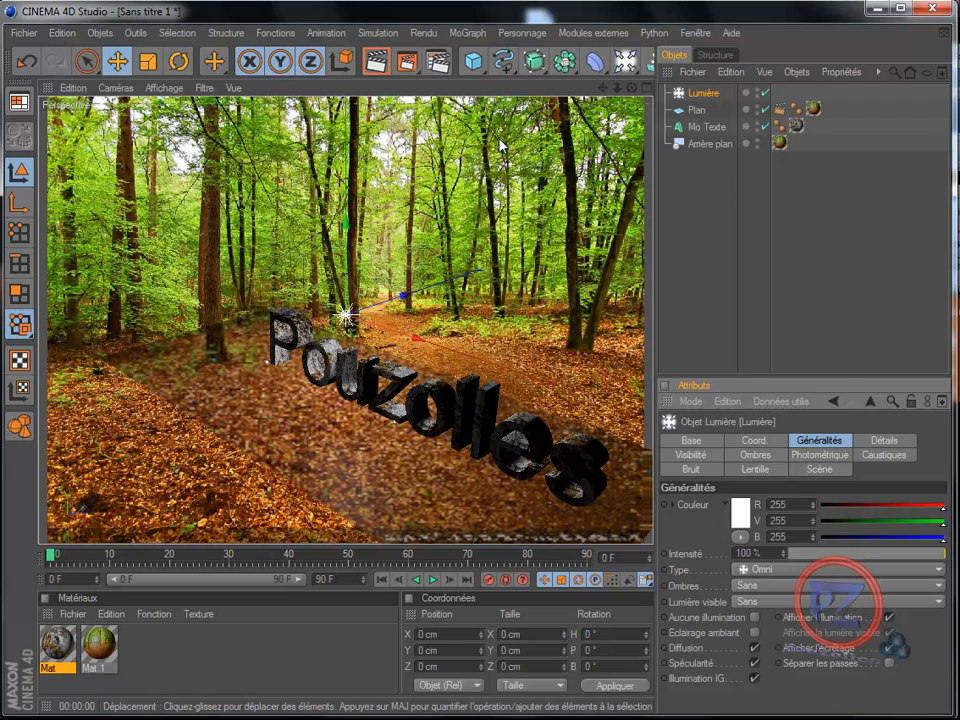
{"action": "left_click_drag", "start_coordinate": [347, 225], "coordinate": [348, 93]}
{"action": "mouse_move", "coordinate": [517, 305]}
{"action": "left_mouse_down"}
{"action": "mouse_move", "coordinate": [427, 148]}
{"action": "mouse_move", "coordinate": [440, 190]}
{"action": "mouse_move", "coordinate": [520, 301]}
{"action": "mouse_move", "coordinate": [505, 306]}
{"action": "left_mouse_up"}
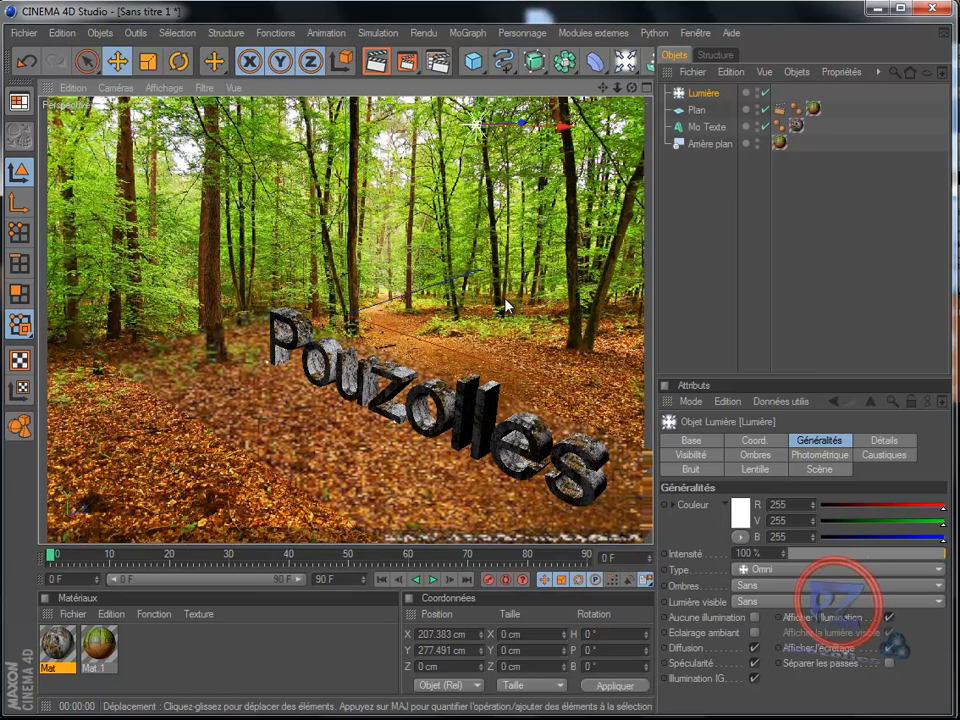
Set the light's shadows to Masques d'ombres (ombres diffuses) and render the perspective view.
{"action": "left_click", "coordinate": [759, 456]}
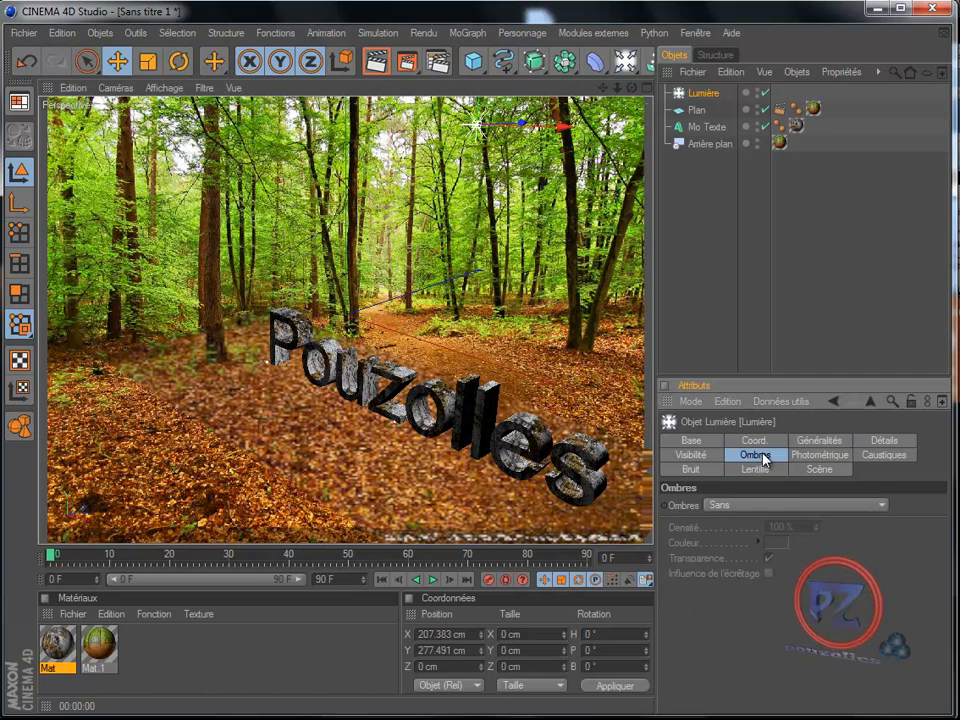
{"action": "left_click", "coordinate": [814, 506]}
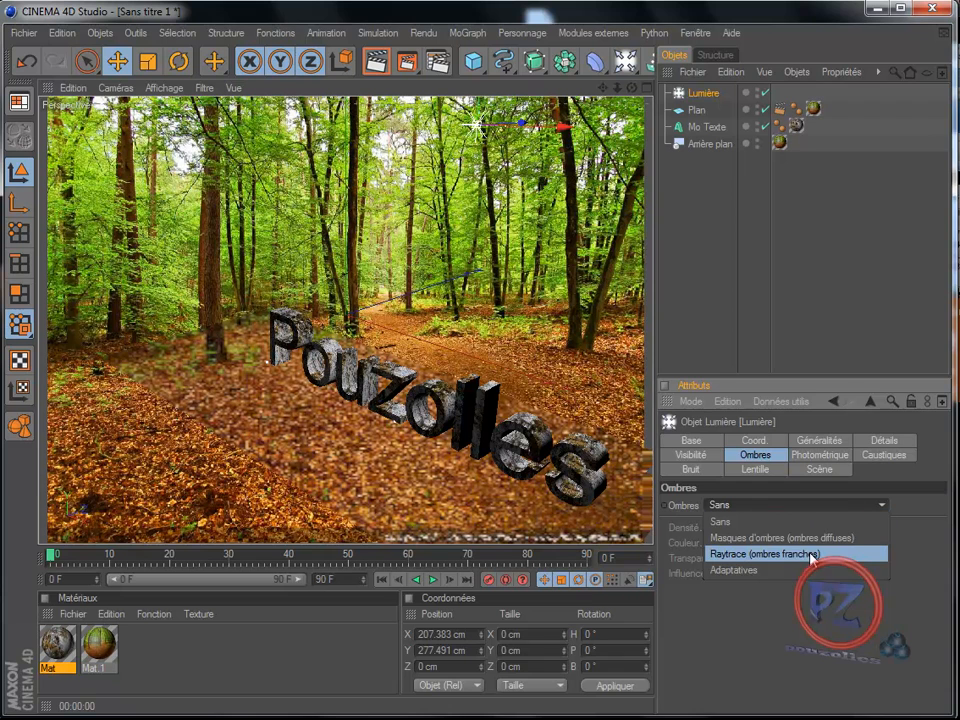
{"action": "left_click", "coordinate": [831, 538]}
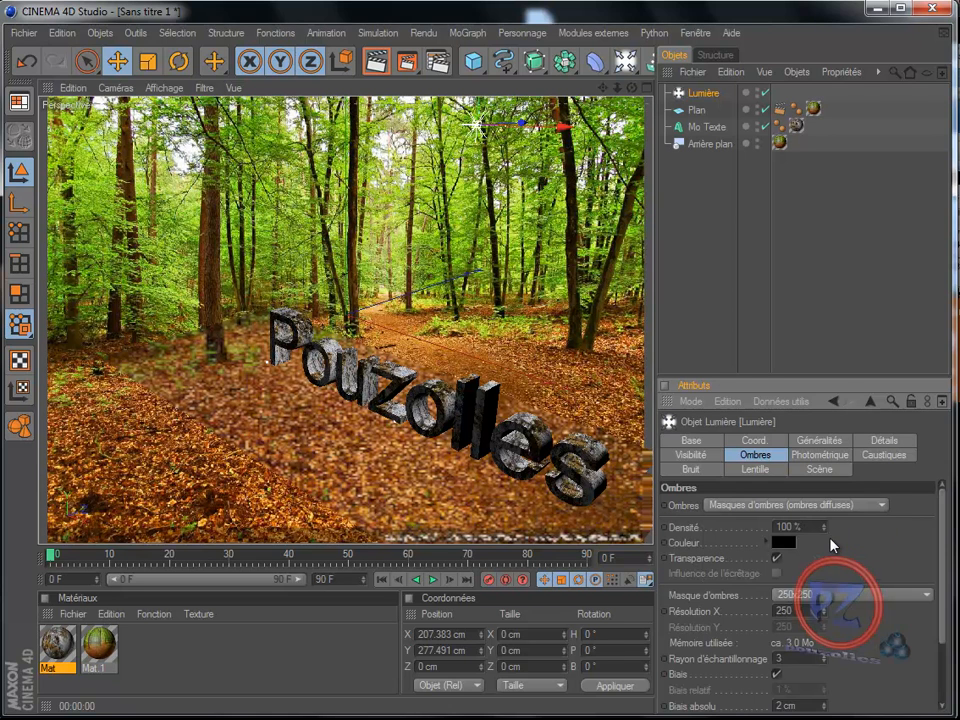
{"action": "left_click", "coordinate": [376, 67]}
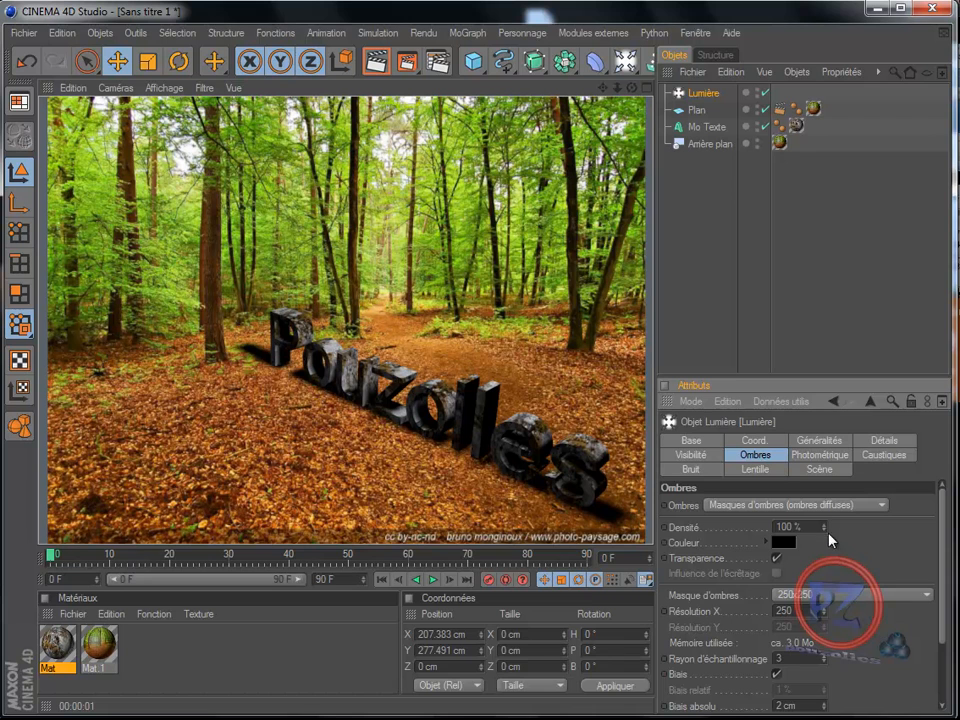
Set the light's shadow density to 70 % and render the perspective view.
{"action": "left_click_drag", "start_coordinate": [790, 526], "coordinate": [767, 526]}
{"action": "type", "text": "7"}
{"action": "key", "text": "Return"}
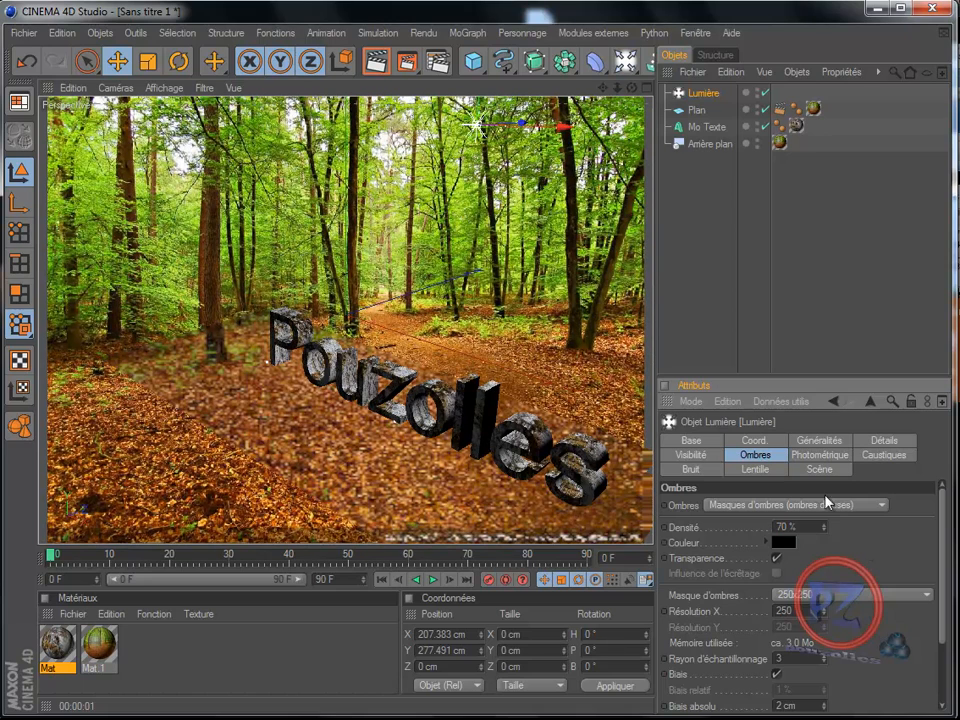
{"action": "left_click", "coordinate": [376, 63]}
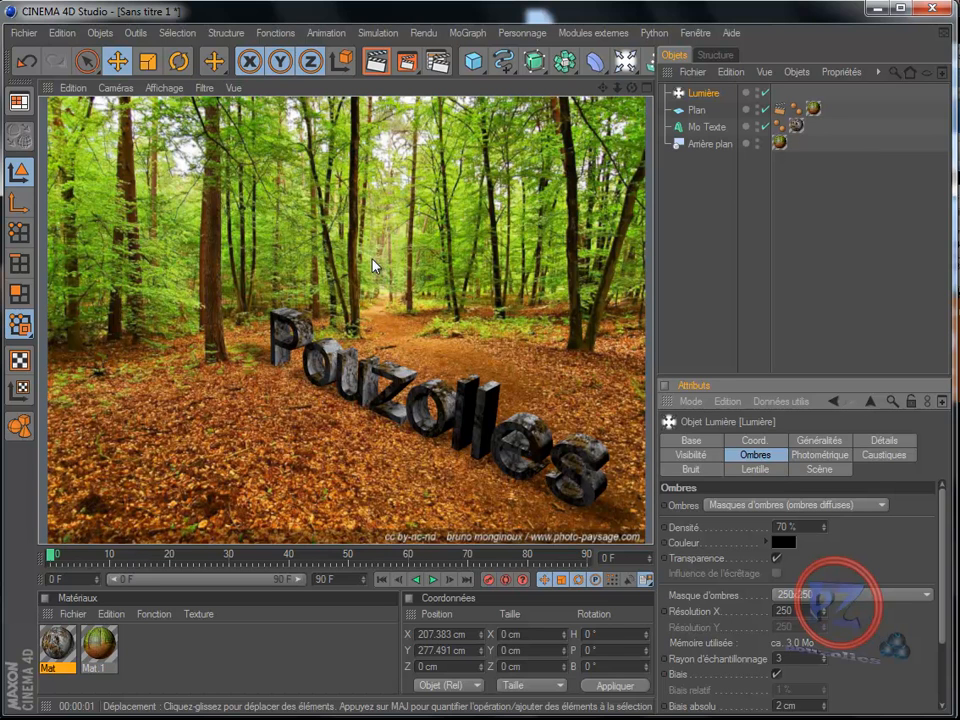
Move the light along Z to about 42 cm, behind the text, and render the perspective view.
{"action": "left_click", "coordinate": [712, 95]}
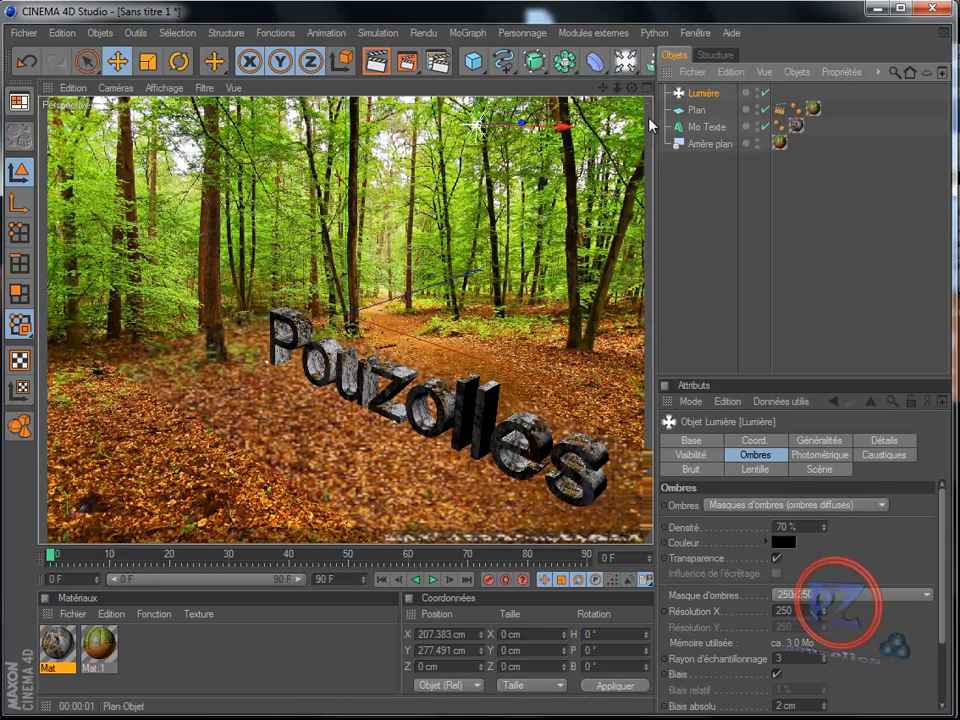
{"action": "middle_click", "coordinate": [471, 180]}
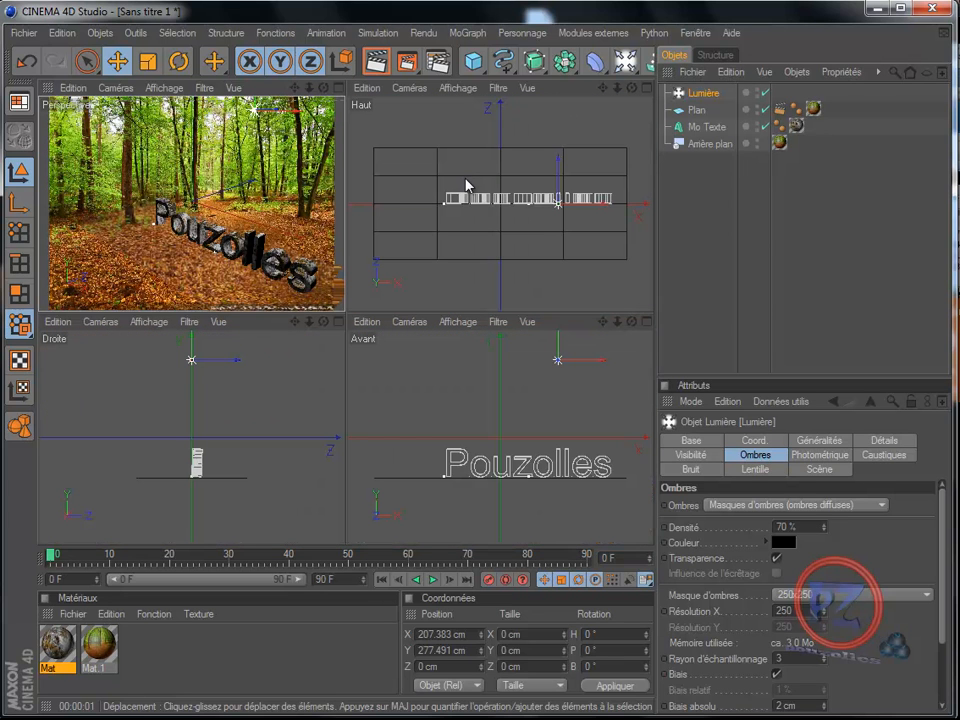
{"action": "left_click_drag", "start_coordinate": [557, 165], "coordinate": [516, 303]}
{"action": "middle_click", "coordinate": [316, 174]}
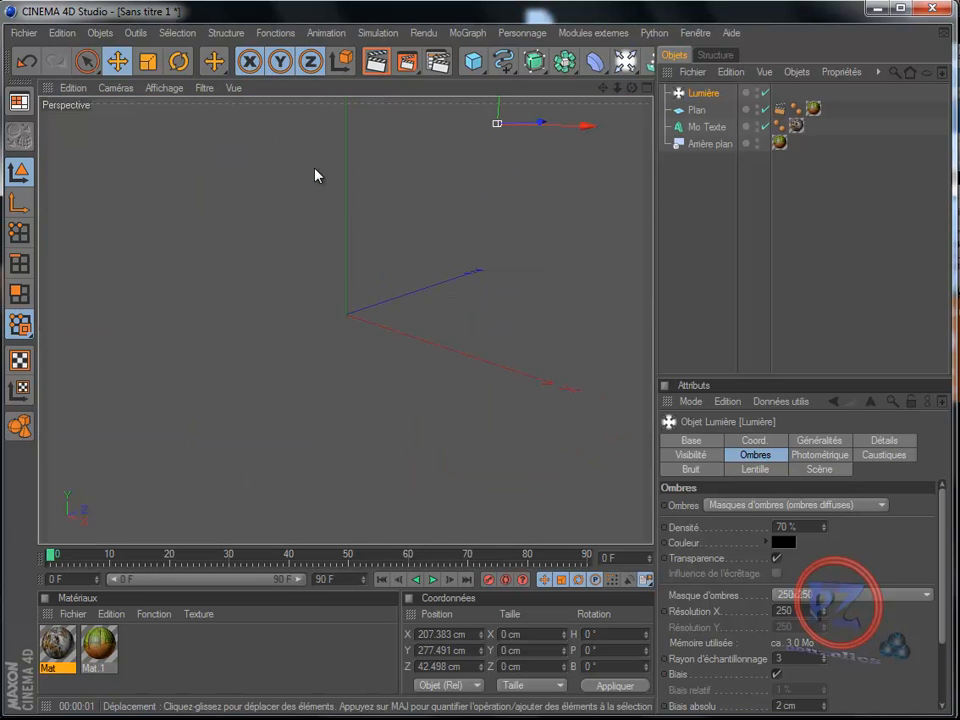
{"action": "left_click", "coordinate": [376, 62]}
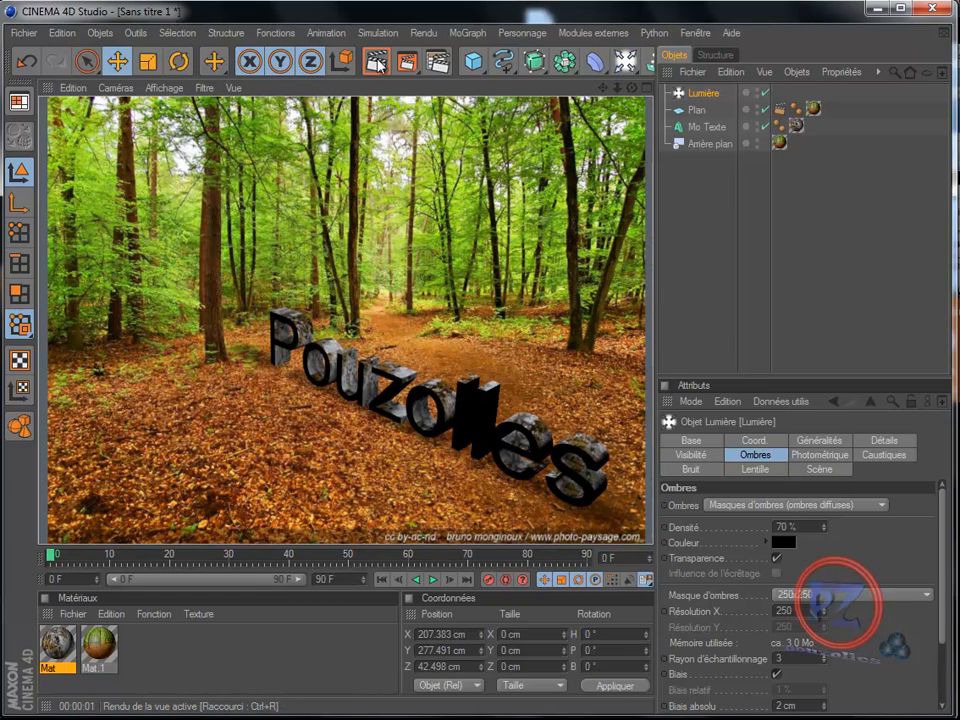
Add a second light and place it in front of the text at about X 292 cm, Z -211 cm.
{"action": "left_click", "coordinate": [624, 62]}
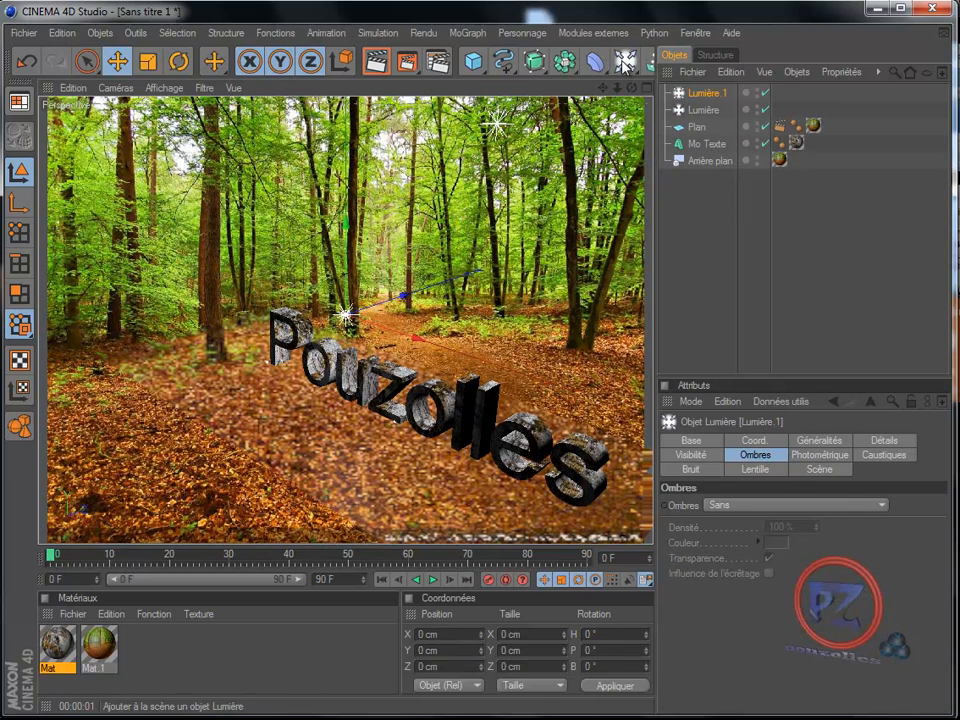
{"action": "left_click_drag", "start_coordinate": [404, 296], "coordinate": [514, 306]}
{"action": "left_click_drag", "start_coordinate": [282, 385], "coordinate": [541, 305]}
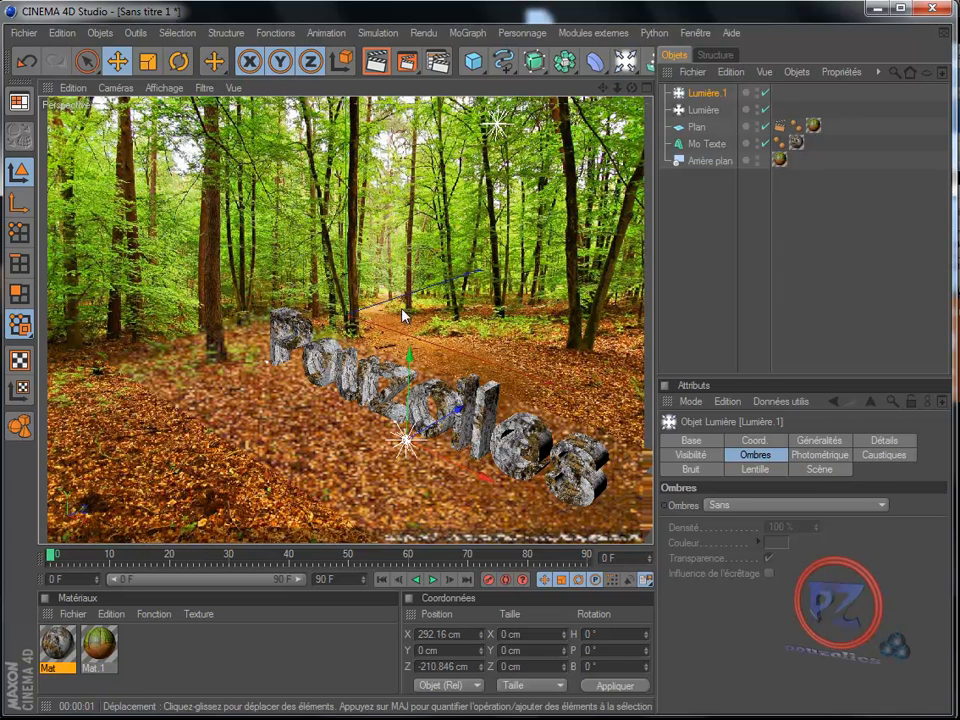
Set the second light's visibility attenuation to 50 % and render the perspective view.
{"action": "left_click", "coordinate": [775, 442]}
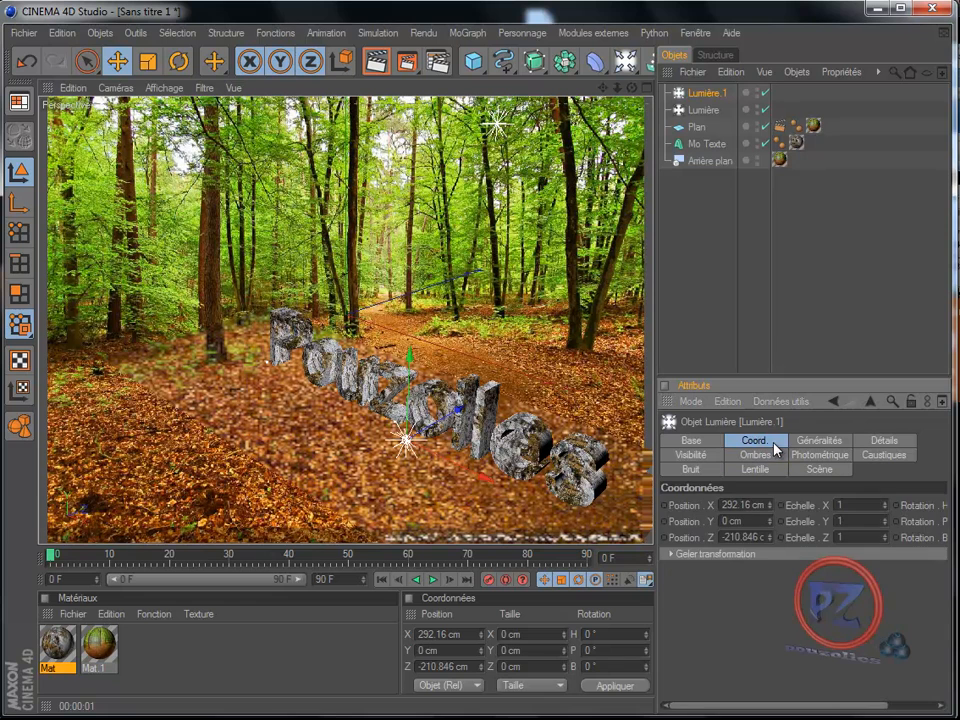
{"action": "left_click", "coordinate": [814, 442]}
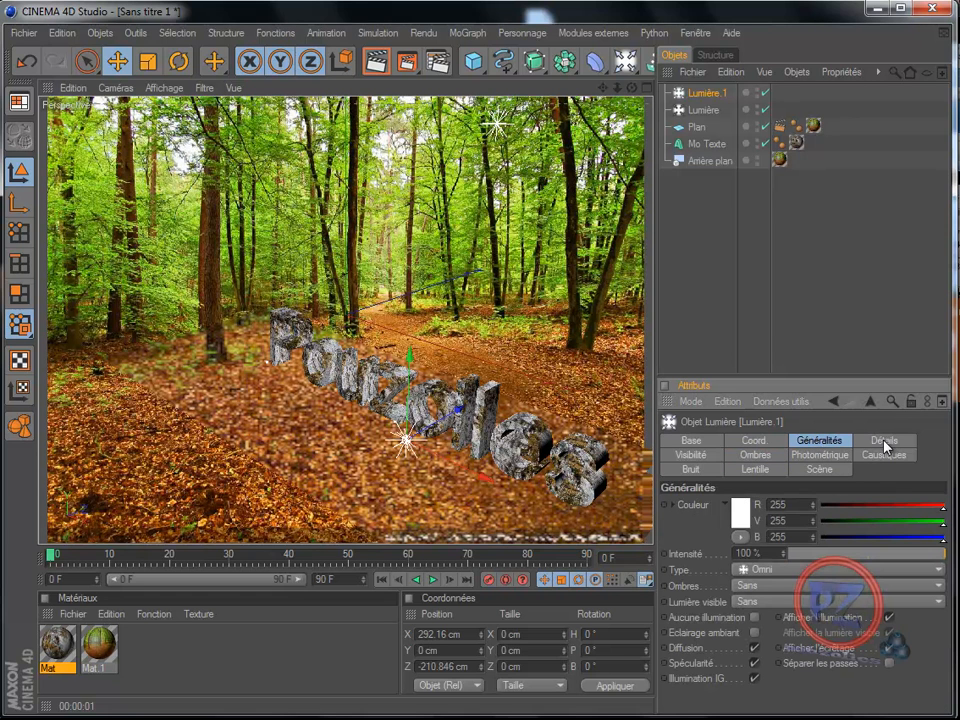
{"action": "left_click", "coordinate": [713, 457]}
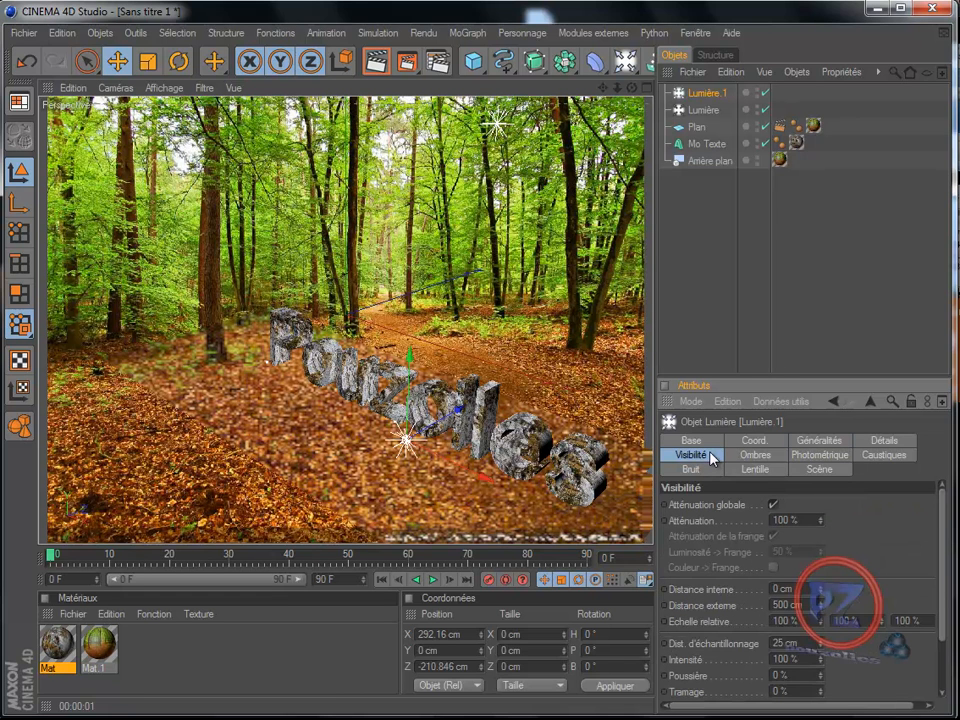
{"action": "double_click", "coordinate": [778, 520]}
{"action": "type", "text": "0"}
{"action": "left_click", "coordinate": [376, 62]}
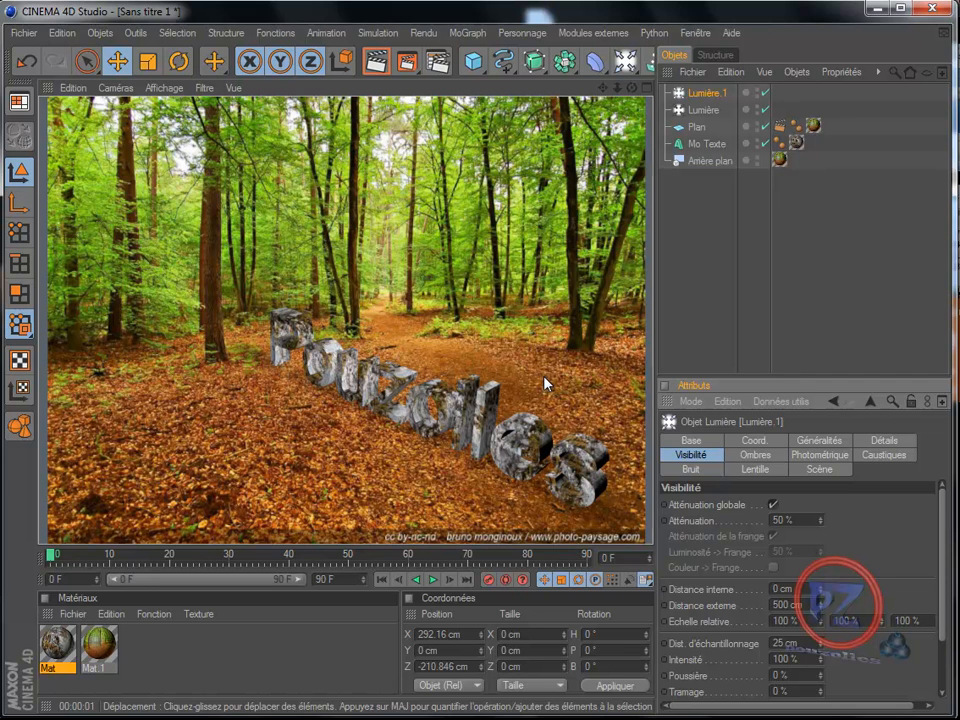
With the Mo Texte object selected, use Ivy Grower to grow ivy branches over the first letter of the text.
{"action": "left_click", "coordinate": [585, 33]}
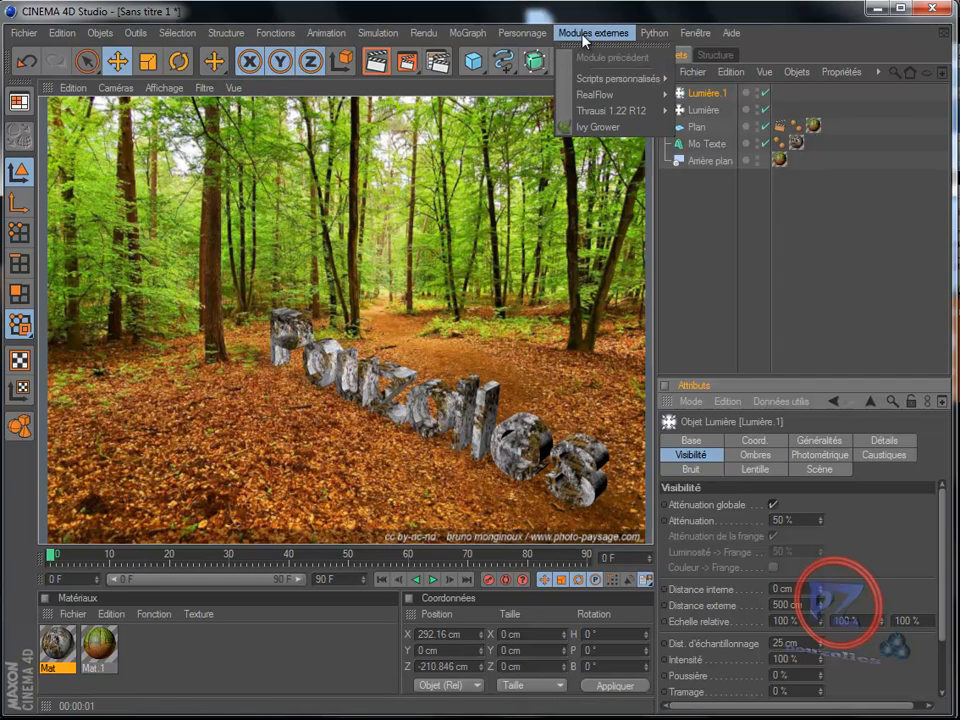
{"action": "left_click", "coordinate": [598, 127]}
{"action": "left_click_drag", "start_coordinate": [783, 378], "coordinate": [783, 155]}
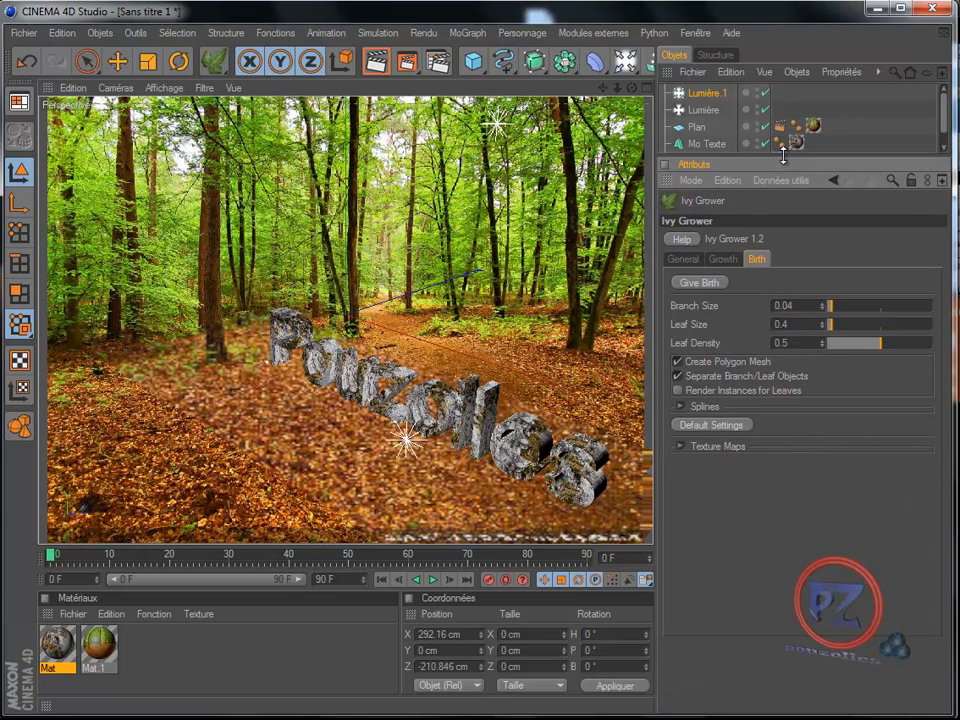
{"action": "left_click", "coordinate": [723, 259]}
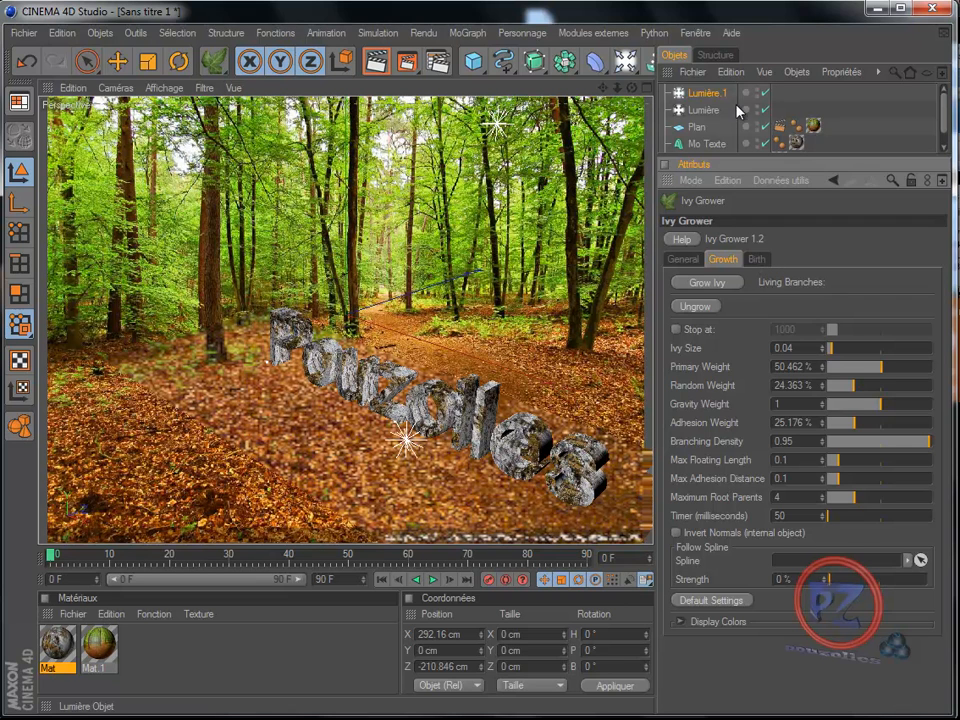
{"action": "left_click", "coordinate": [703, 145]}
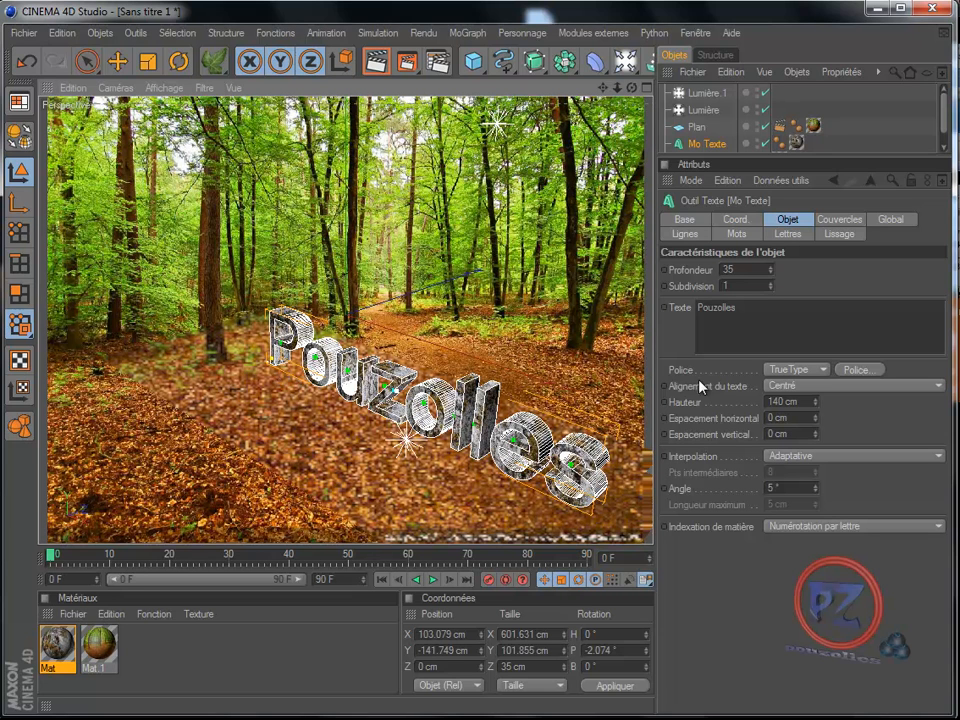
{"action": "left_click", "coordinate": [213, 64]}
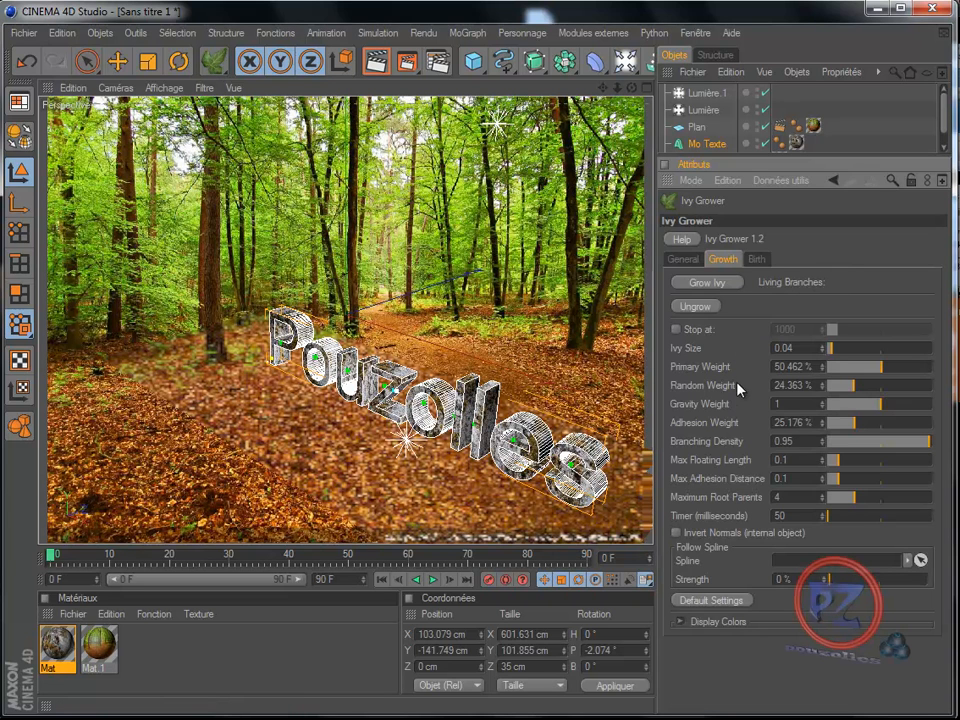
{"action": "left_click", "coordinate": [709, 284]}
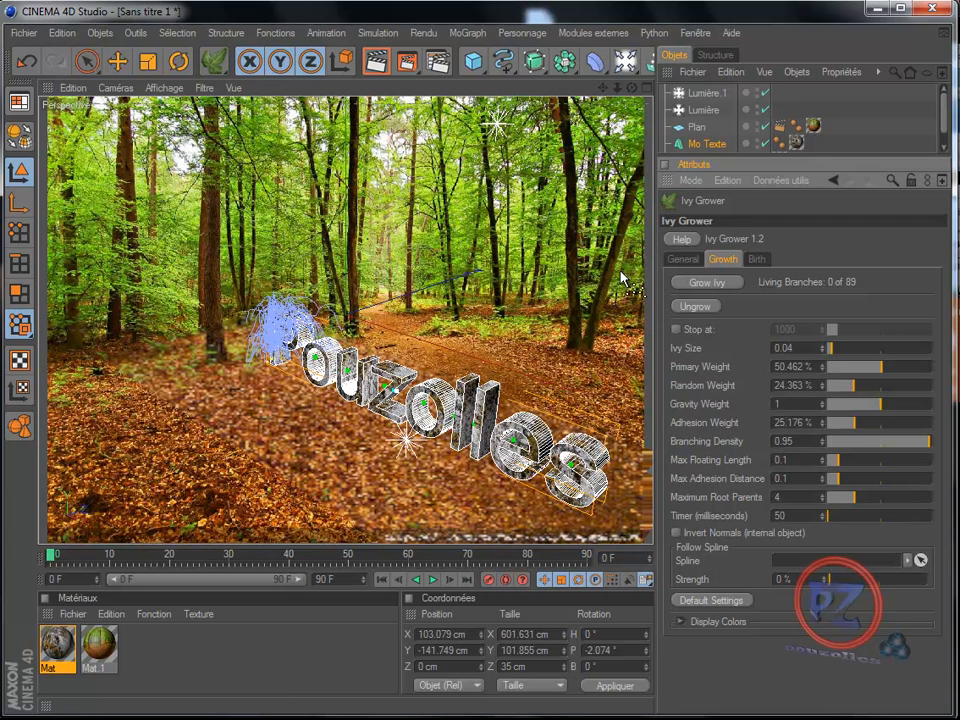
Generate the ivy mesh on the text with leaf size 0.4 and leaf density 0.5, and render the view.
{"action": "left_click", "coordinate": [758, 260]}
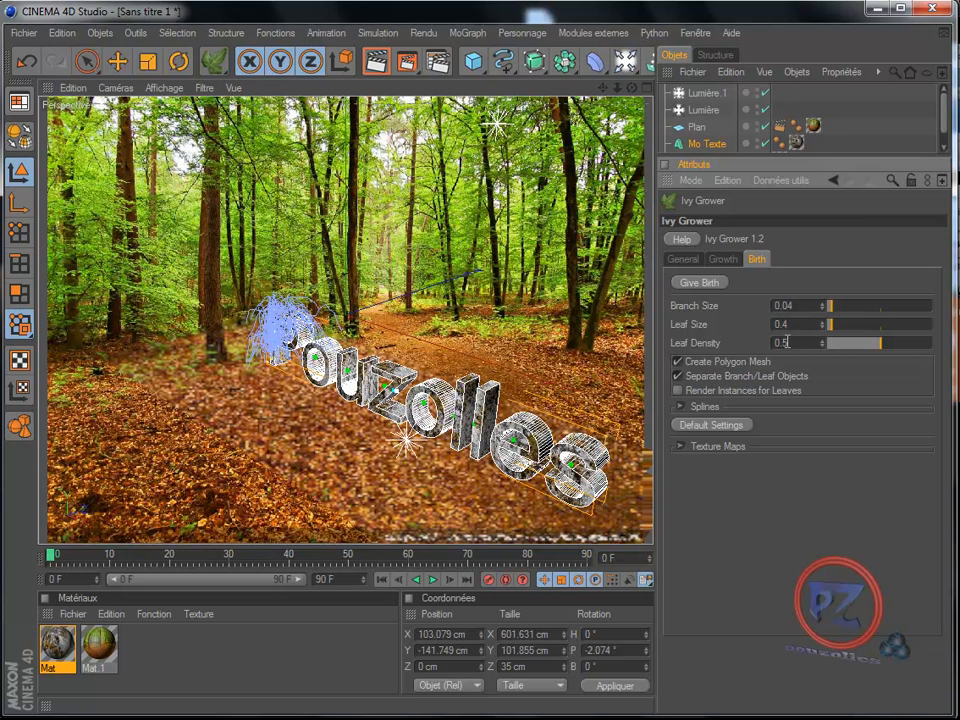
{"action": "left_click", "coordinate": [700, 283]}
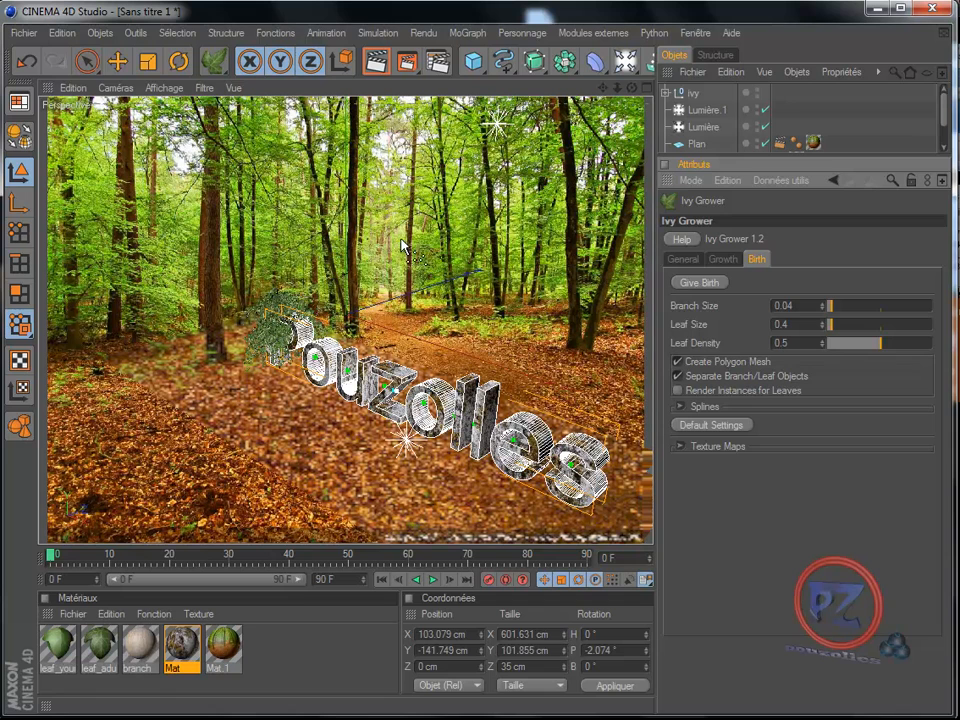
{"action": "left_click", "coordinate": [377, 62]}
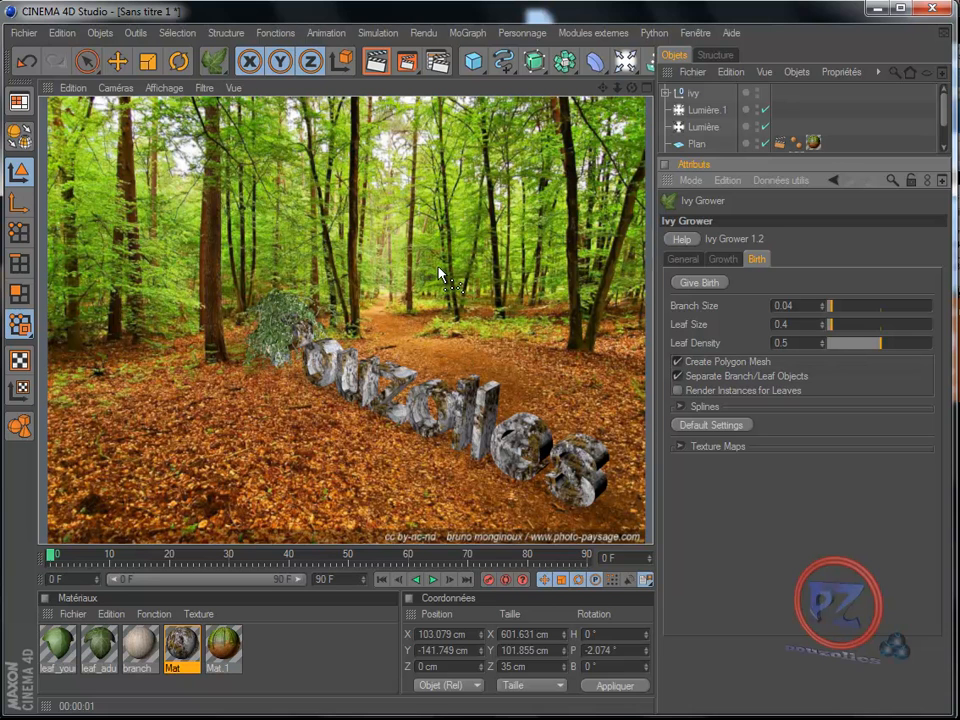
In a new document, create a cube shaped as a wall about 633 cm wide, 313 cm high and 54 cm thick.
{"action": "left_click", "coordinate": [24, 33]}
{"action": "left_click", "coordinate": [48, 58]}
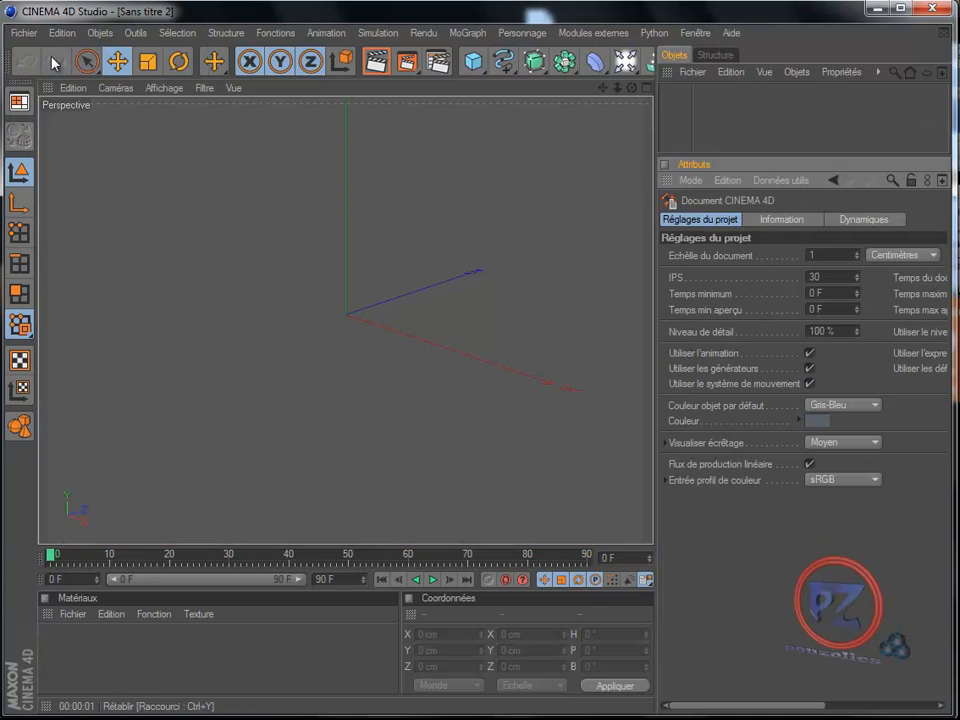
{"action": "left_click", "coordinate": [473, 62]}
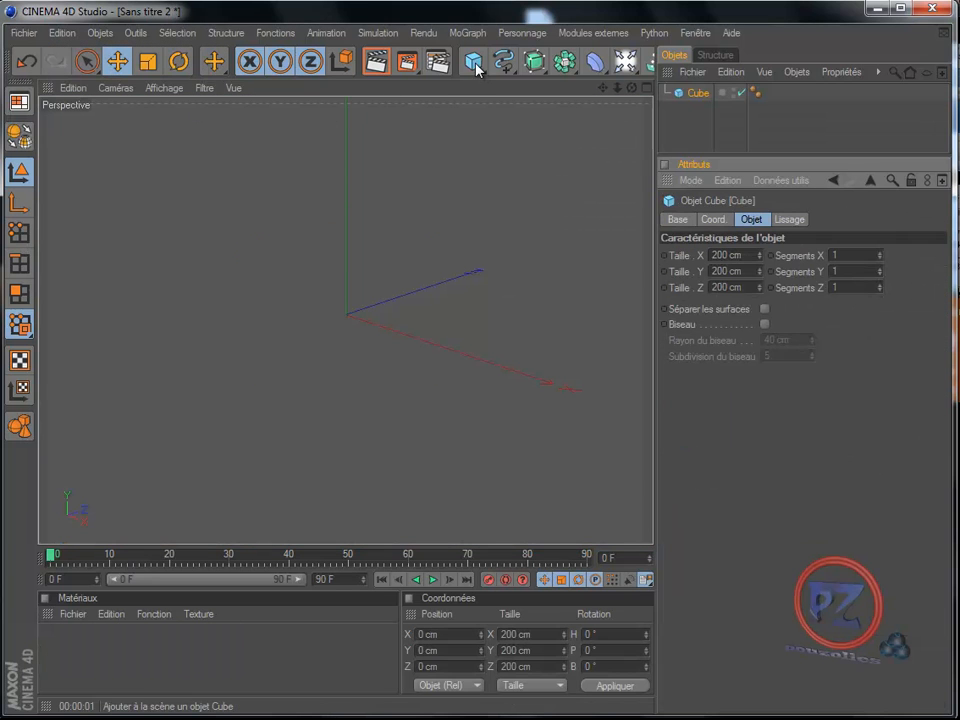
{"action": "left_click_drag", "start_coordinate": [390, 304], "coordinate": [386, 305]}
{"action": "left_click_drag", "start_coordinate": [502, 313], "coordinate": [516, 306]}
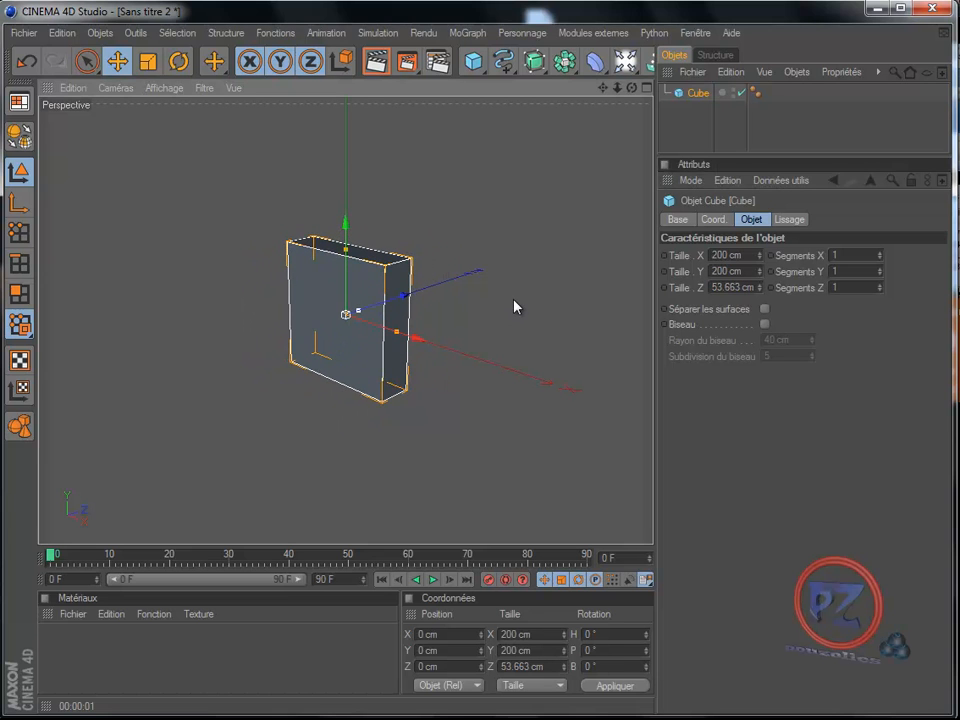
{"action": "left_click_drag", "start_coordinate": [396, 332], "coordinate": [518, 303]}
{"action": "left_click_drag", "start_coordinate": [346, 249], "coordinate": [517, 300]}
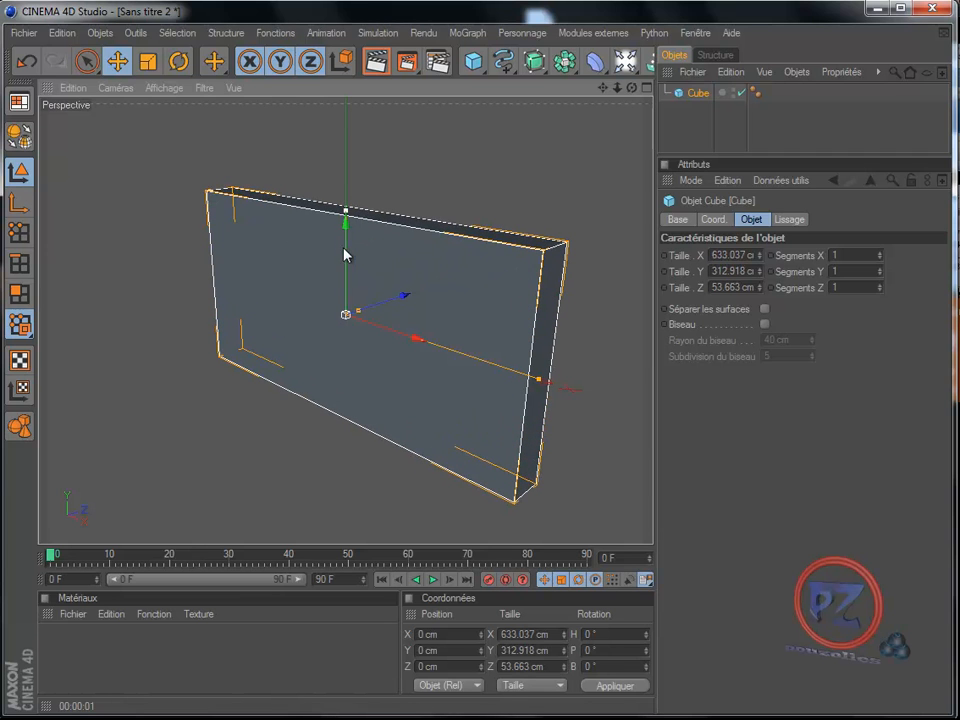
Create a material without specularity and load the 400_F_3939355 stone wall image as its colour texture, without copying it to the document folder.
{"action": "double_click", "coordinate": [111, 660]}
{"action": "double_click", "coordinate": [57, 646]}
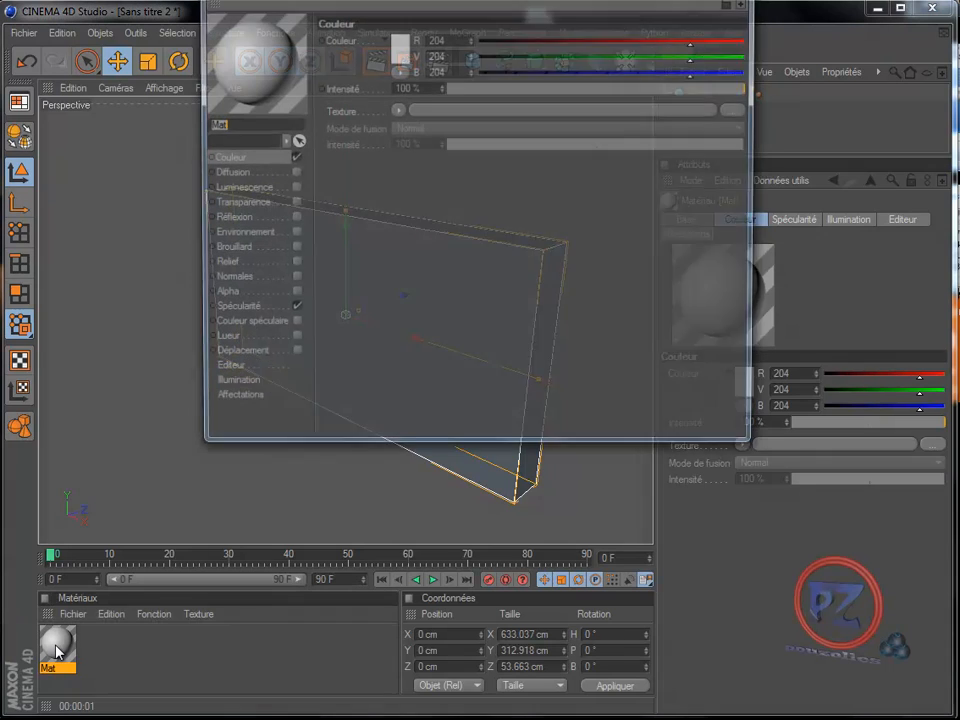
{"action": "left_click", "coordinate": [292, 311]}
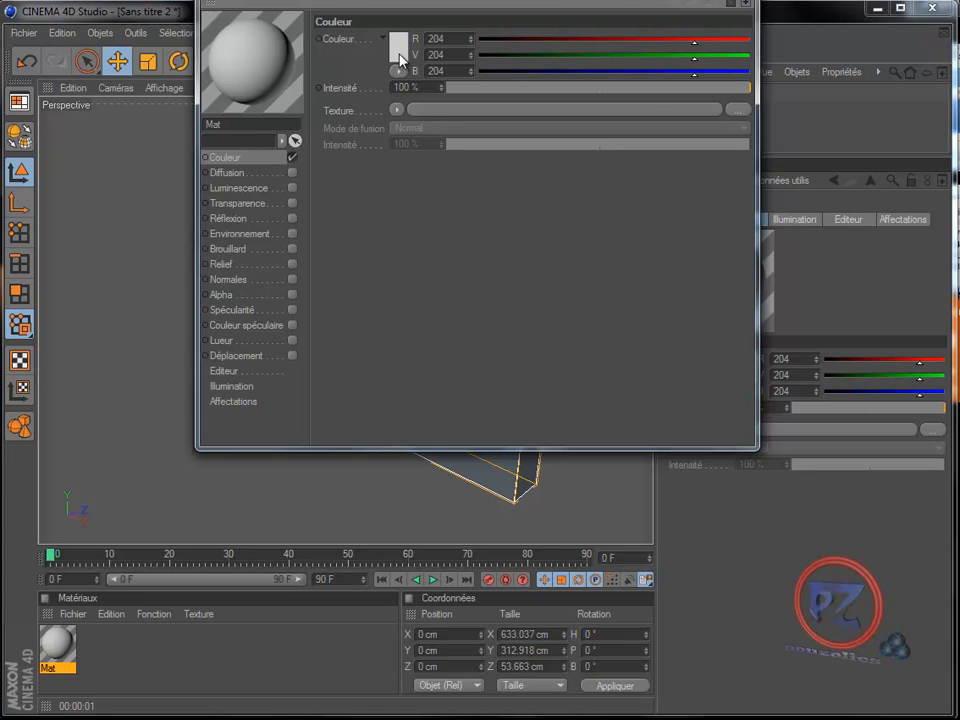
{"action": "left_click", "coordinate": [737, 109]}
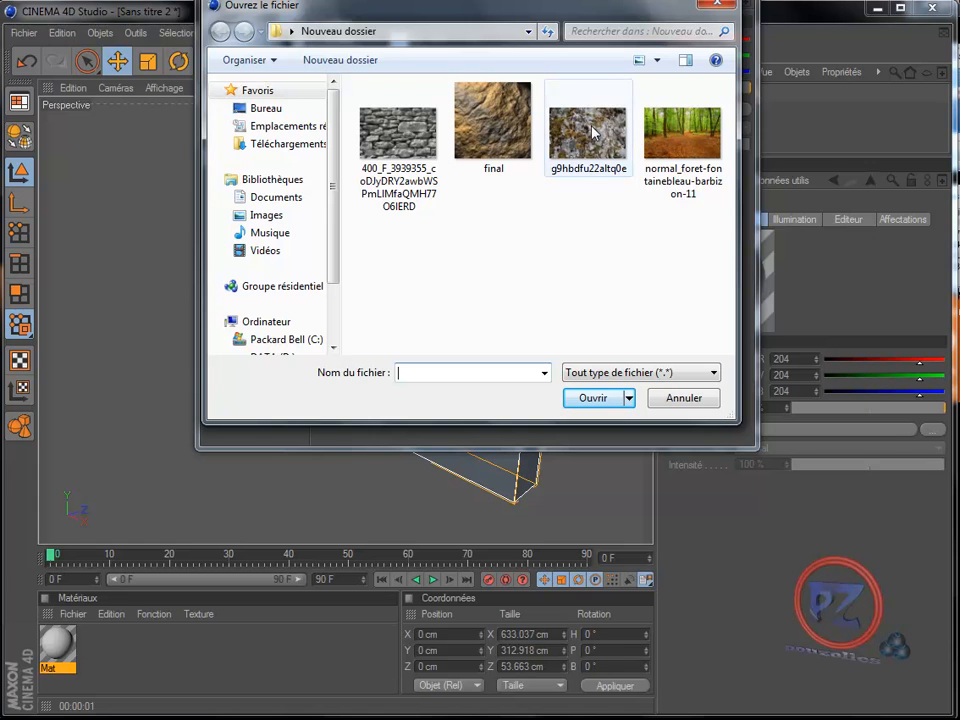
{"action": "double_click", "coordinate": [420, 138]}
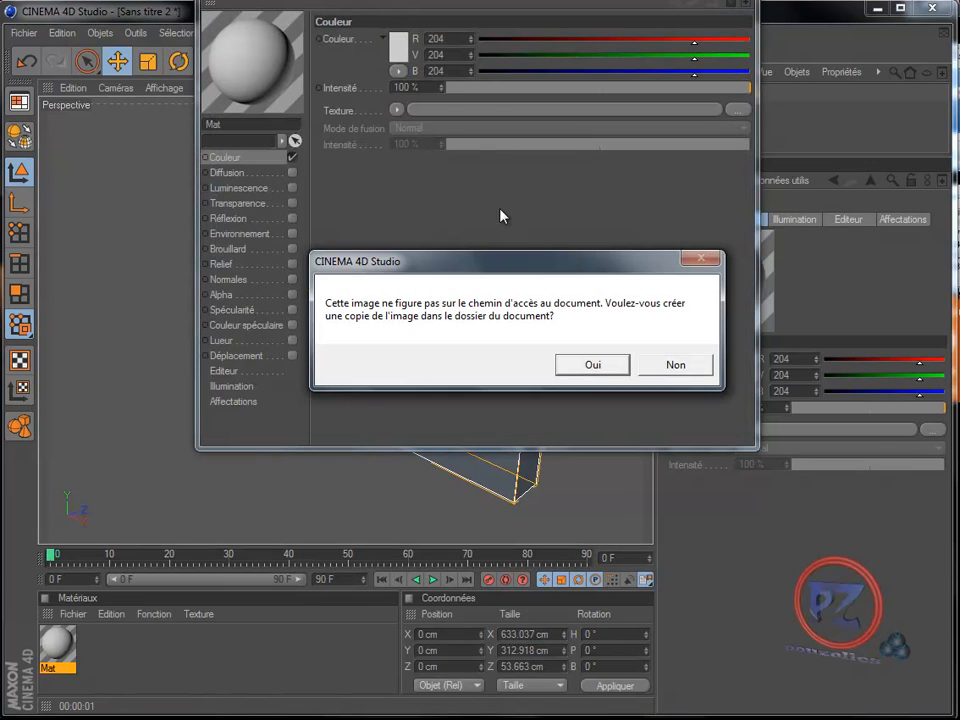
{"action": "left_click", "coordinate": [679, 366]}
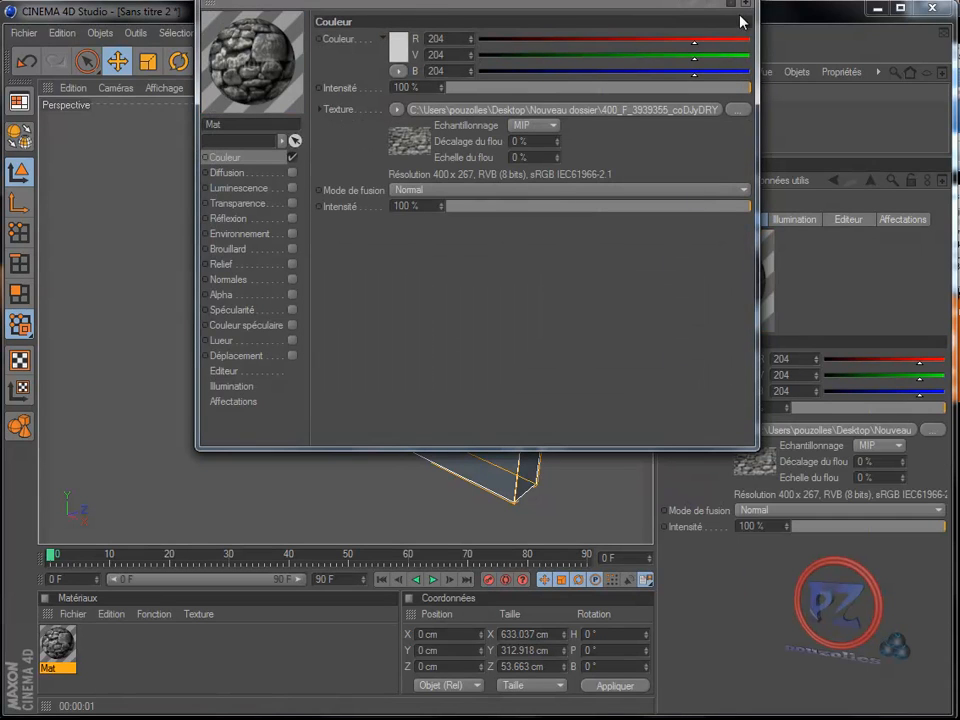
Apply the stone wall material to the cube and close the material editor.
{"action": "left_click_drag", "start_coordinate": [411, 1], "coordinate": [300, 92]}
{"action": "left_click_drag", "start_coordinate": [576, 147], "coordinate": [701, 92]}
{"action": "left_click", "coordinate": [622, 84]}
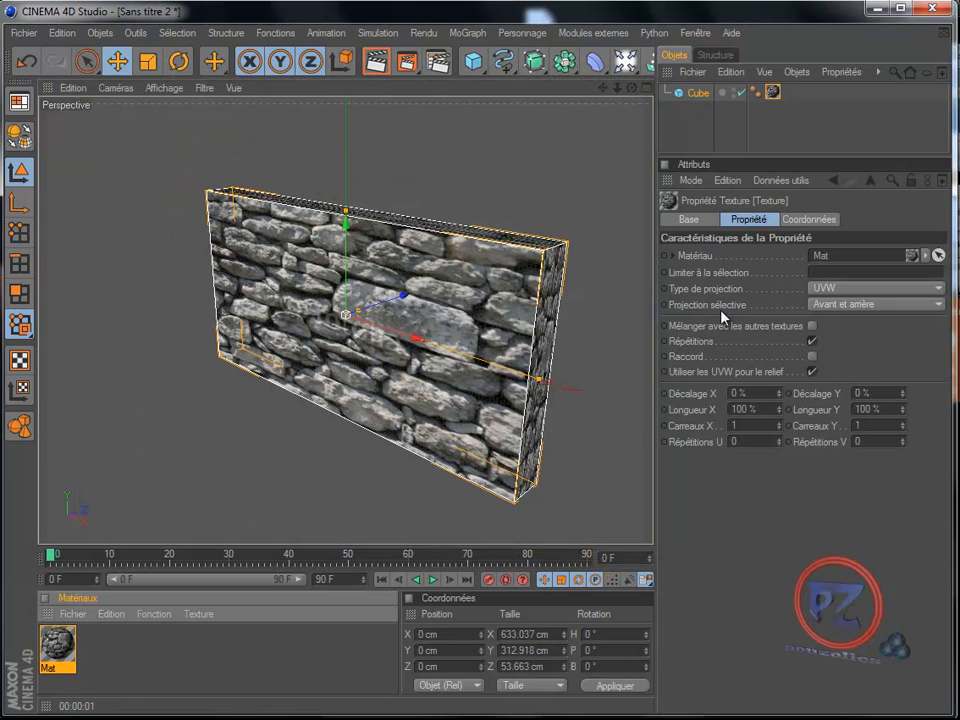
Set the cube's texture length to 115 % in X and 60 % in Y.
{"action": "mouse_move", "coordinate": [781, 409]}
{"action": "left_mouse_down"}
{"action": "mouse_move", "coordinate": [781, 422]}
{"action": "mouse_move", "coordinate": [781, 414]}
{"action": "left_mouse_up"}
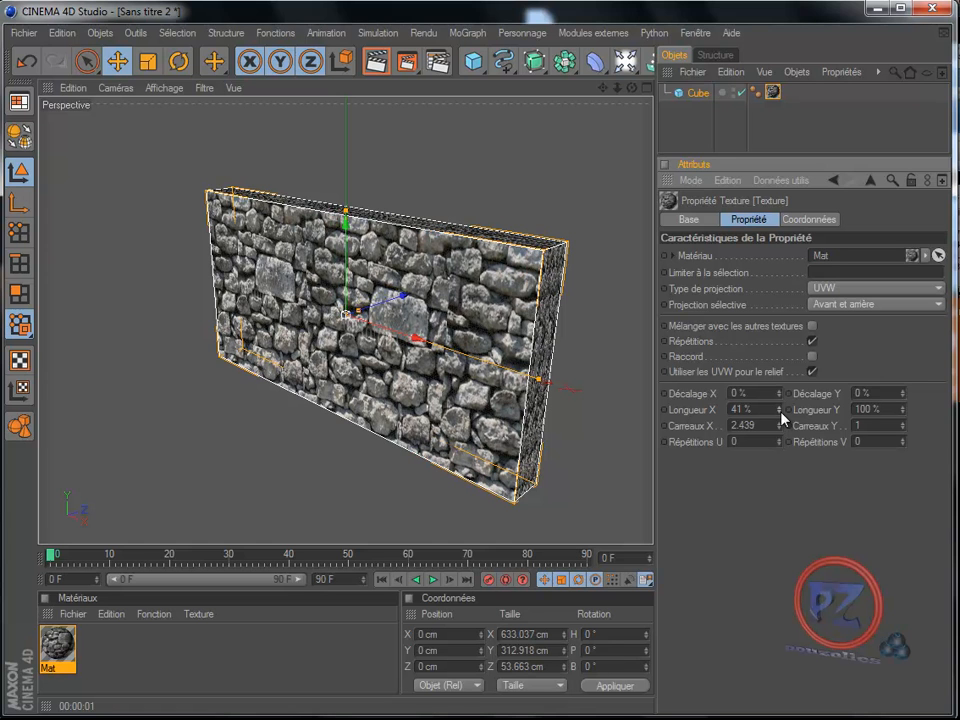
{"action": "left_click_drag", "start_coordinate": [781, 413], "coordinate": [783, 413]}
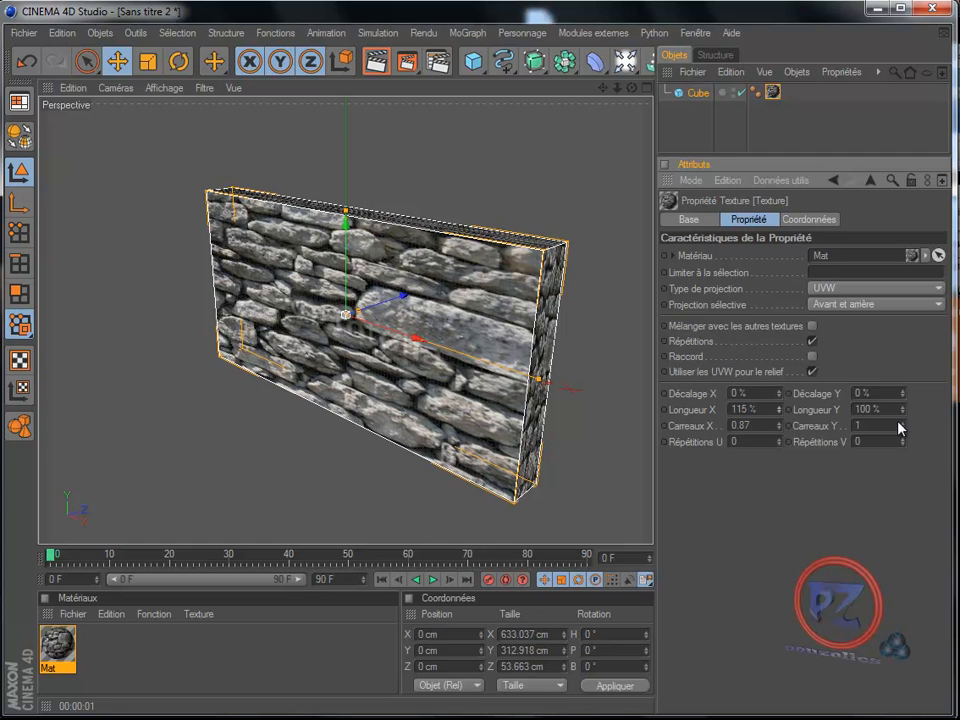
{"action": "left_click_drag", "start_coordinate": [903, 414], "coordinate": [906, 421]}
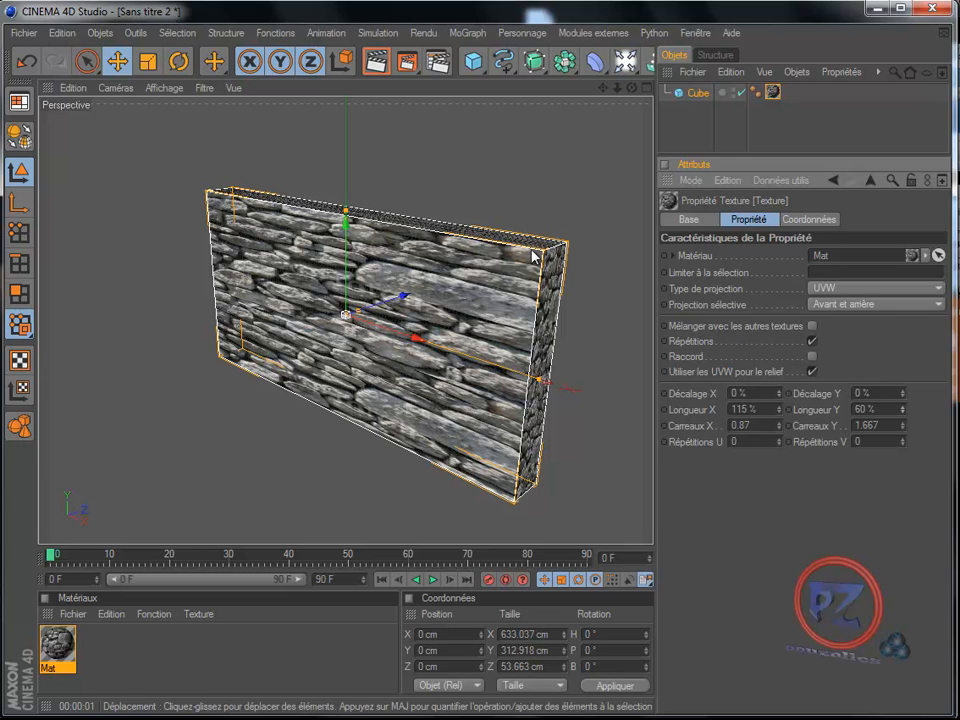
With Ivy Grower, place the ivy root near the upper left corner of the wall's front face and grow the branches.
{"action": "left_click", "coordinate": [585, 34]}
{"action": "left_click", "coordinate": [598, 128]}
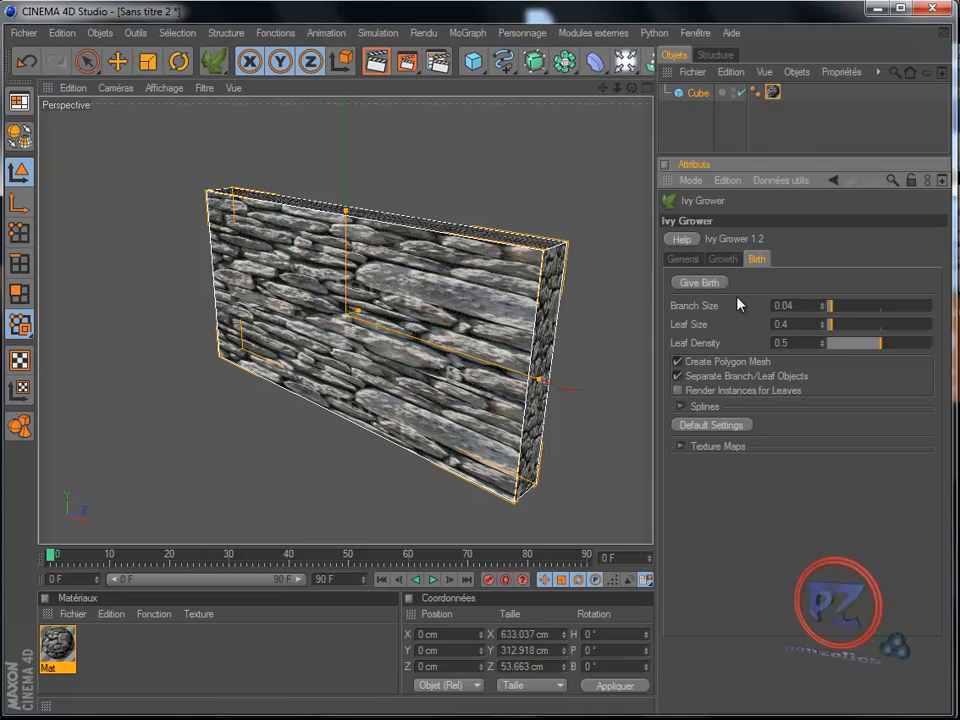
{"action": "left_click", "coordinate": [227, 215]}
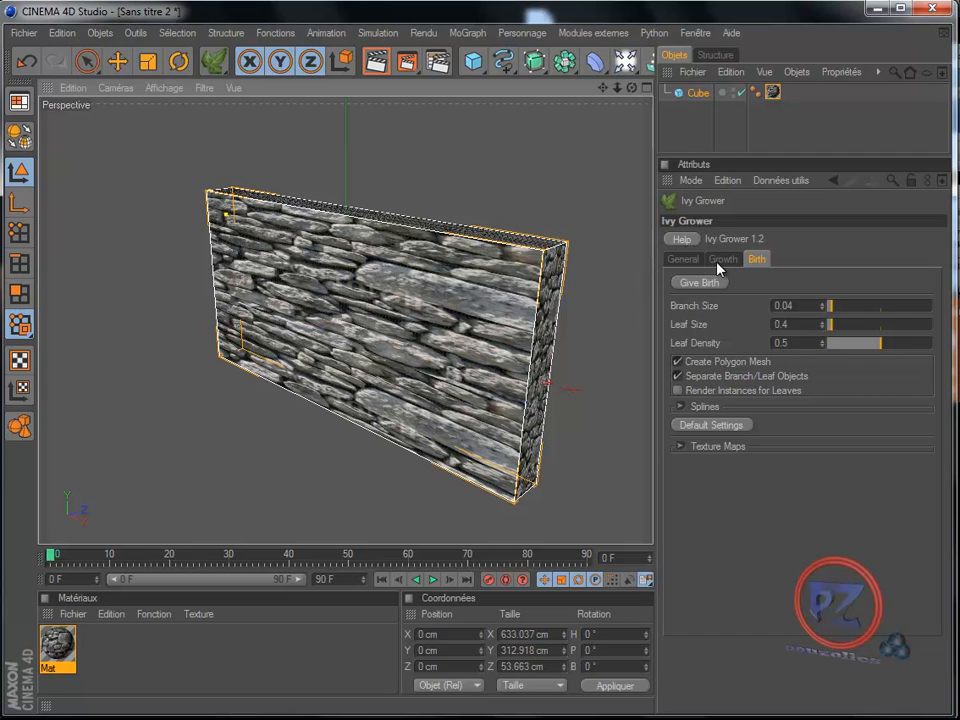
{"action": "left_click", "coordinate": [719, 261]}
{"action": "left_click", "coordinate": [706, 283]}
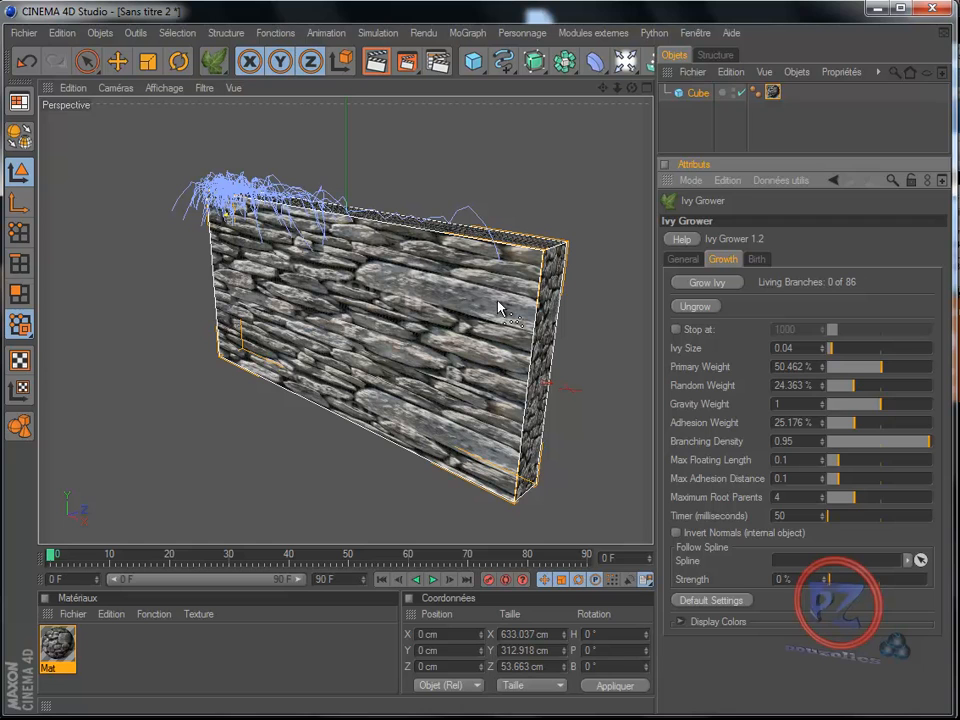
Generate the ivy mesh on the stone wall with leaf size 0.4 and leaf density 0.5, and render the view.
{"action": "left_click", "coordinate": [760, 258]}
{"action": "left_click", "coordinate": [700, 282]}
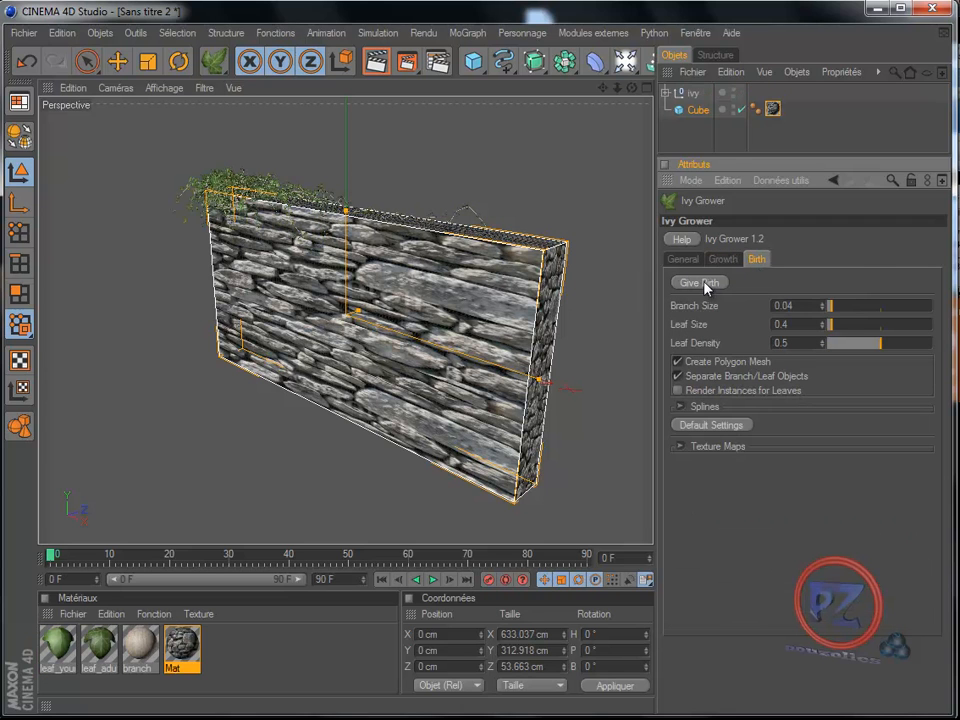
{"action": "left_click", "coordinate": [376, 63]}
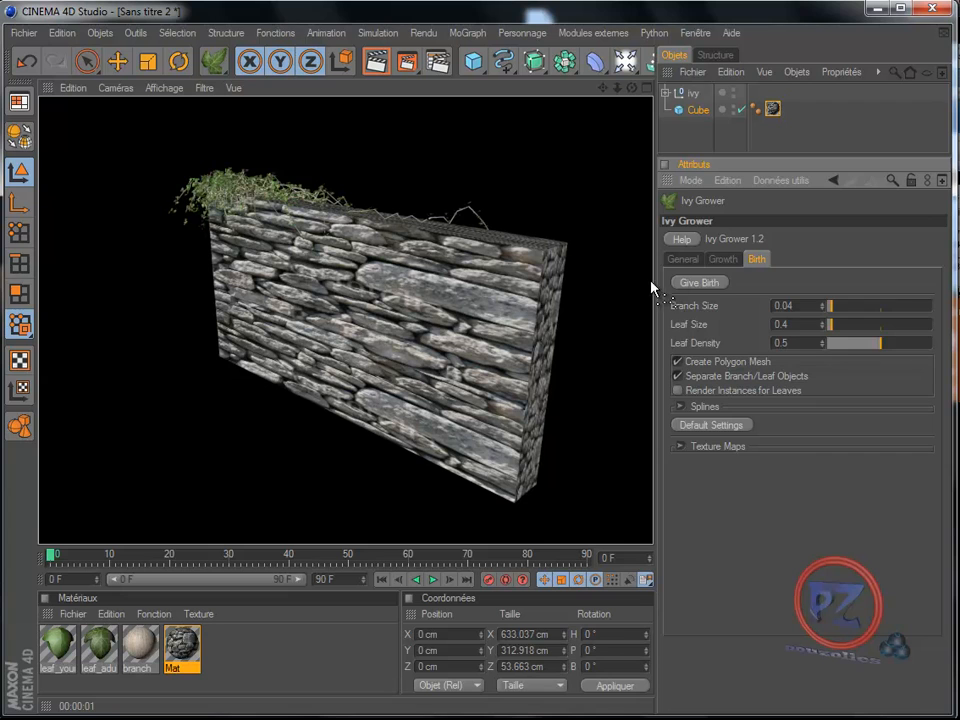
Open the Ivy Grower growth settings for the wall.
{"action": "left_click", "coordinate": [723, 260]}
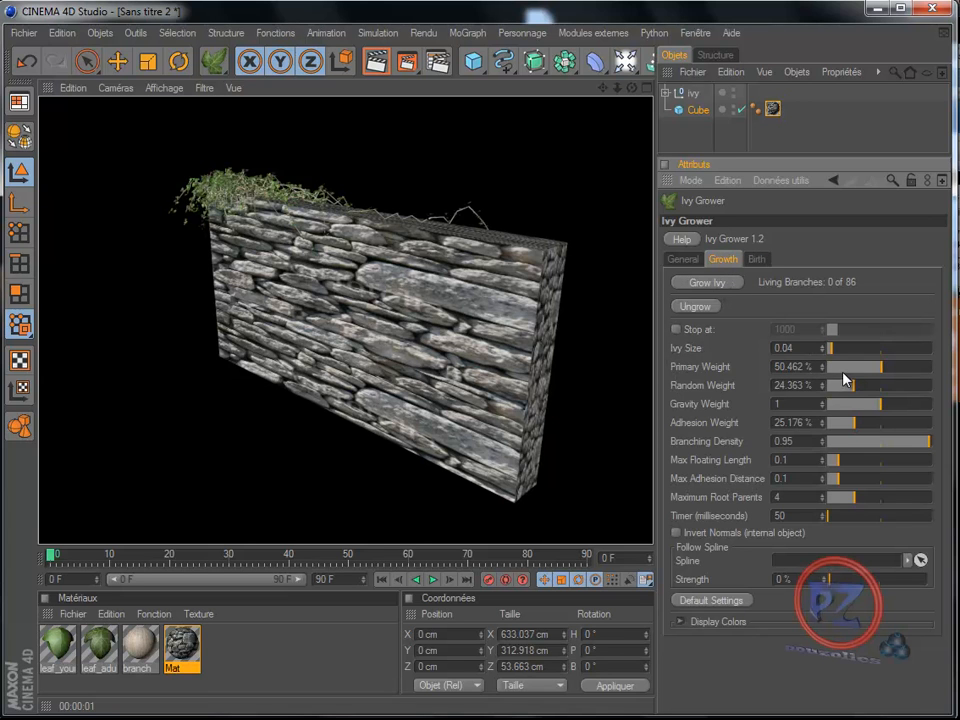